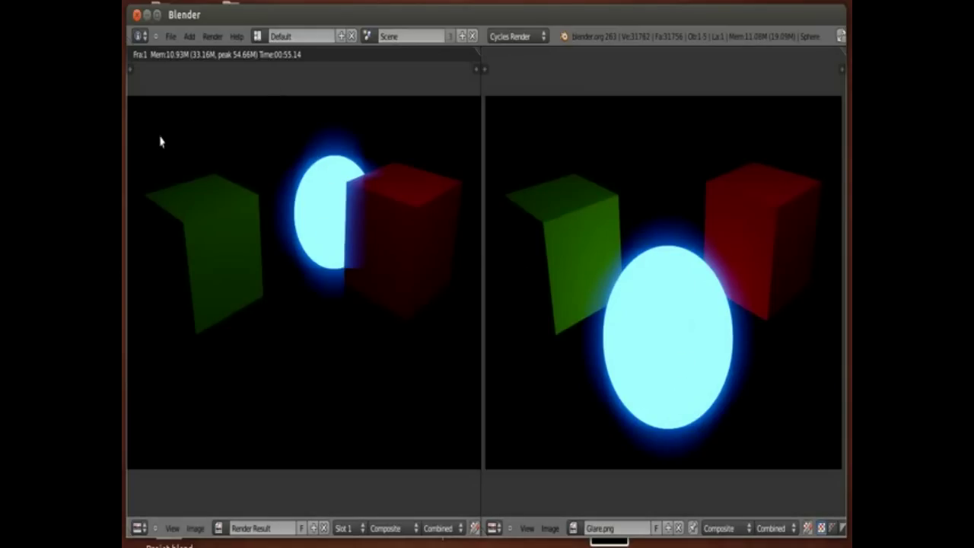
Choose File > New to start a fresh file, bringing up the Reload Start-Up File confirmation.
left_click(172, 37)
left_click(177, 53)
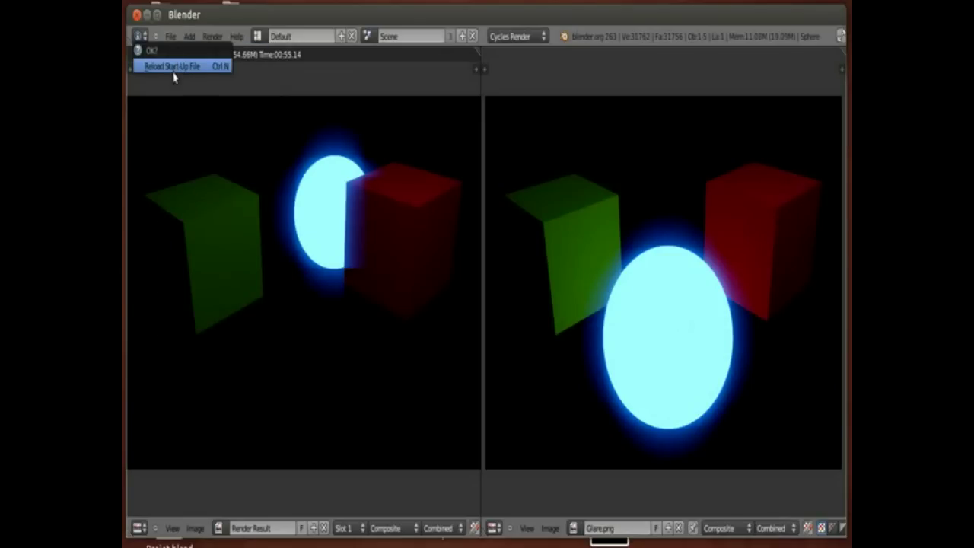
Reload the start-up scene, switch to camera view and move the default cube up and left.
left_click(173, 69)
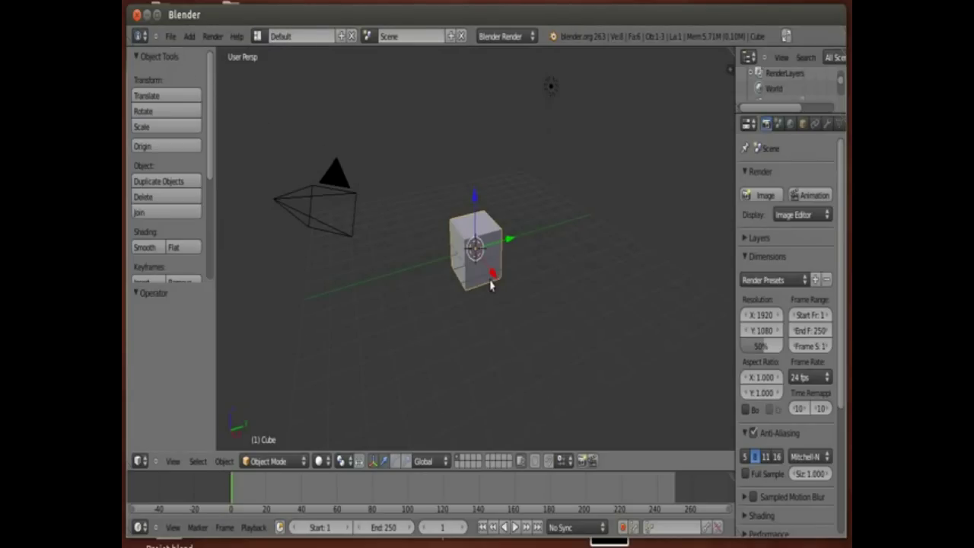
key("KP_0")
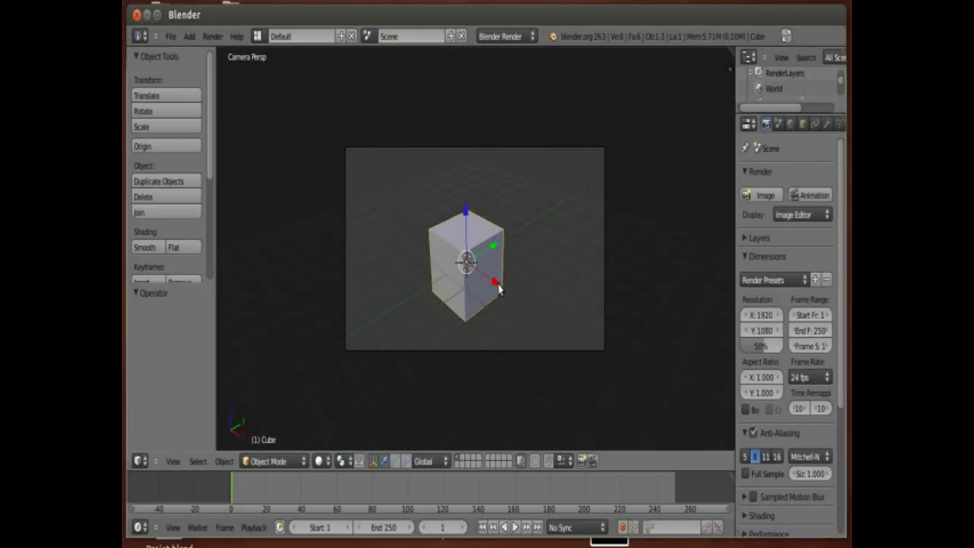
key("g")
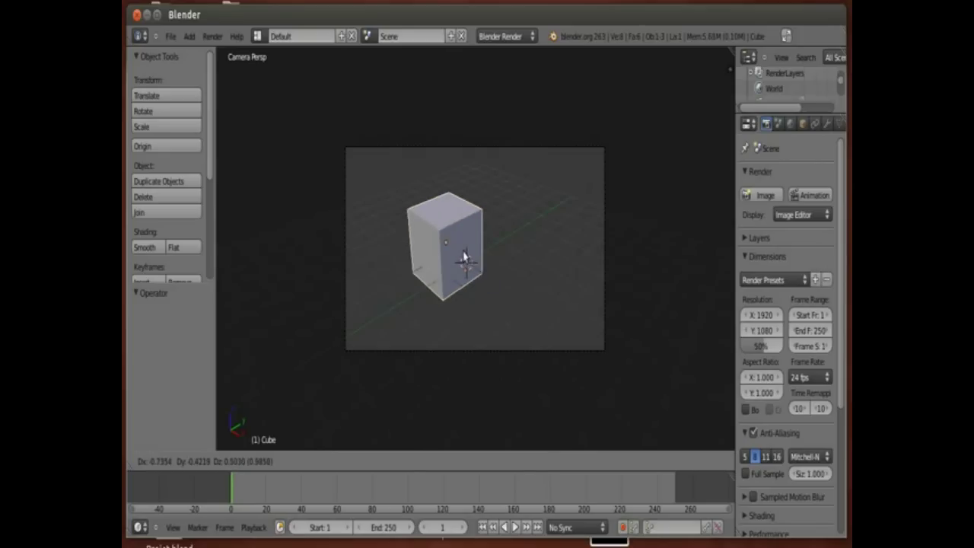
left_click(445, 243)
Duplicate the cube, enlarge the copy and place it to the right of the original.
key("shift+d")
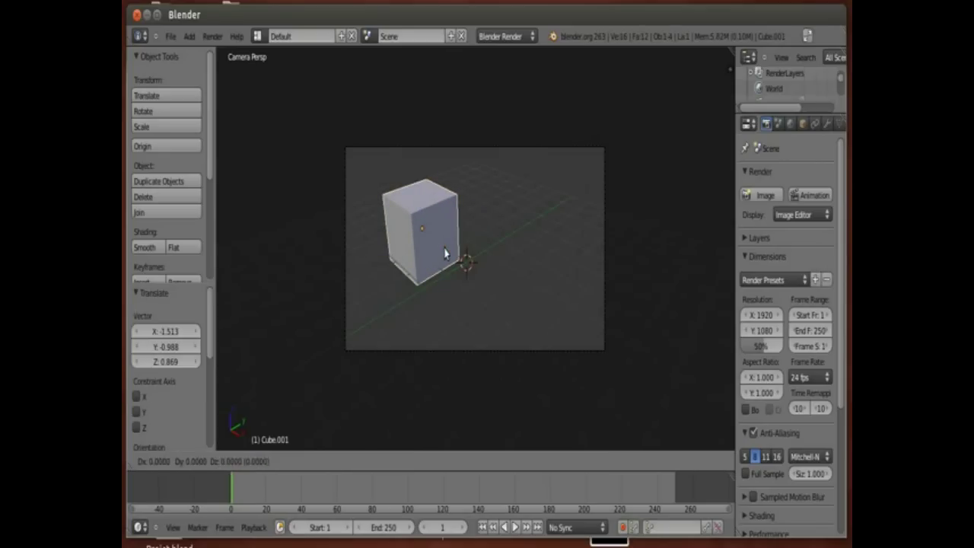
left_click(580, 254)
key("s")
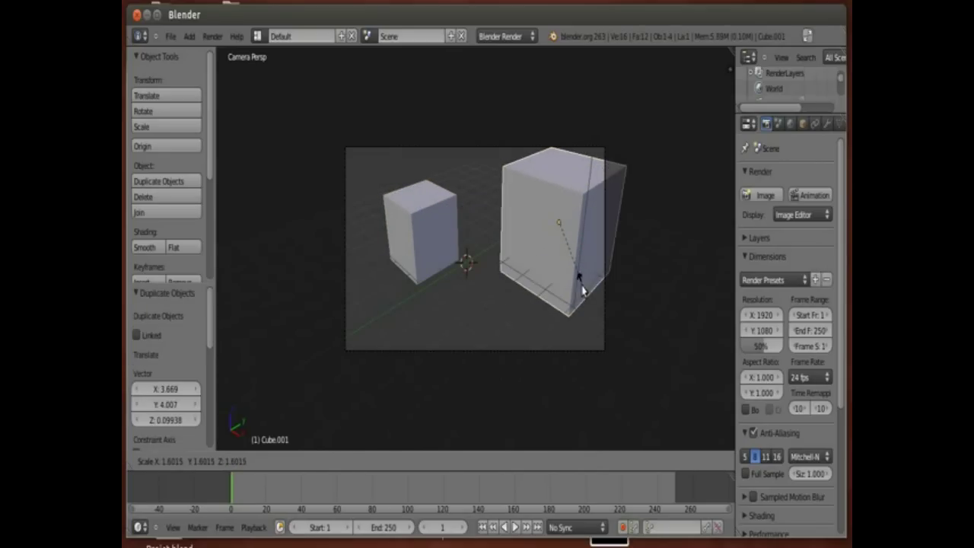
left_click(572, 289)
key("g")
left_click(548, 272)
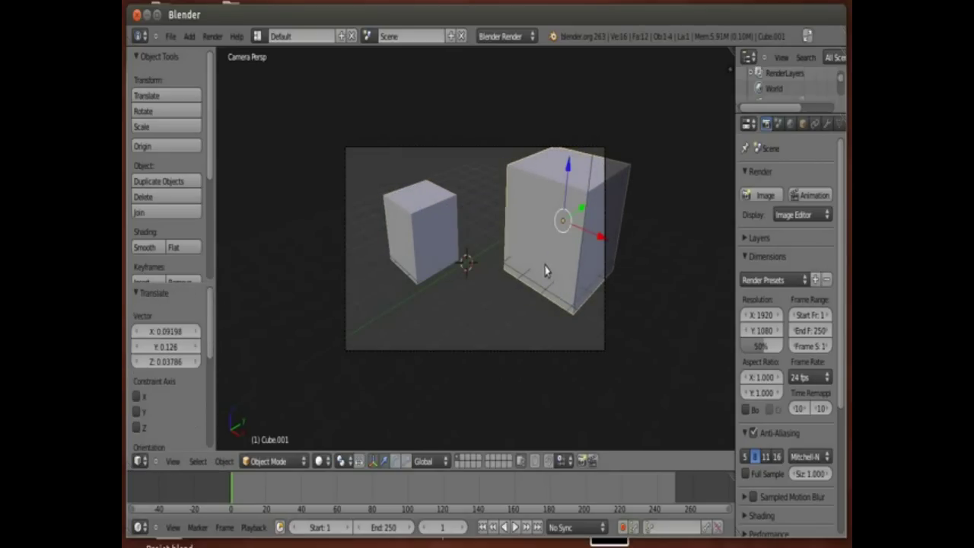
key("shift+a")
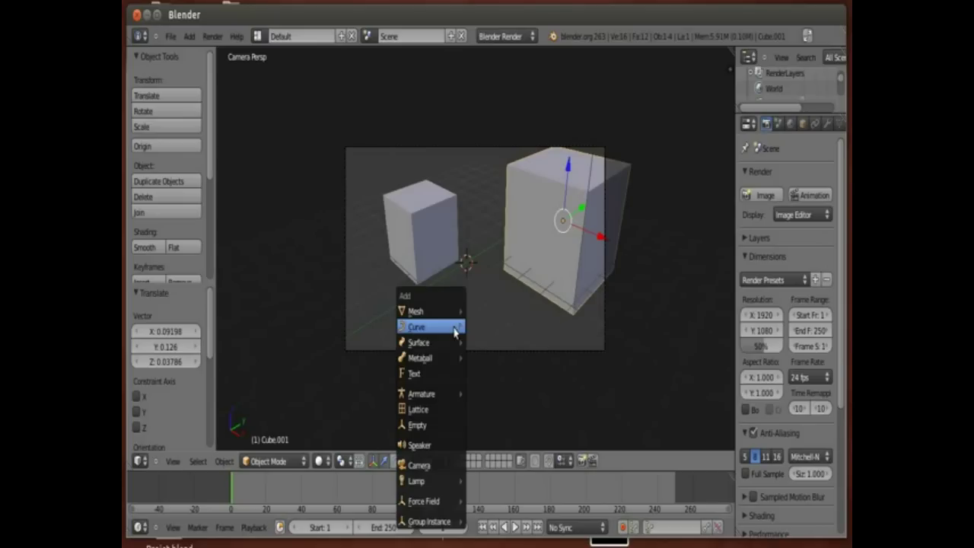
mouse_move(428, 312)
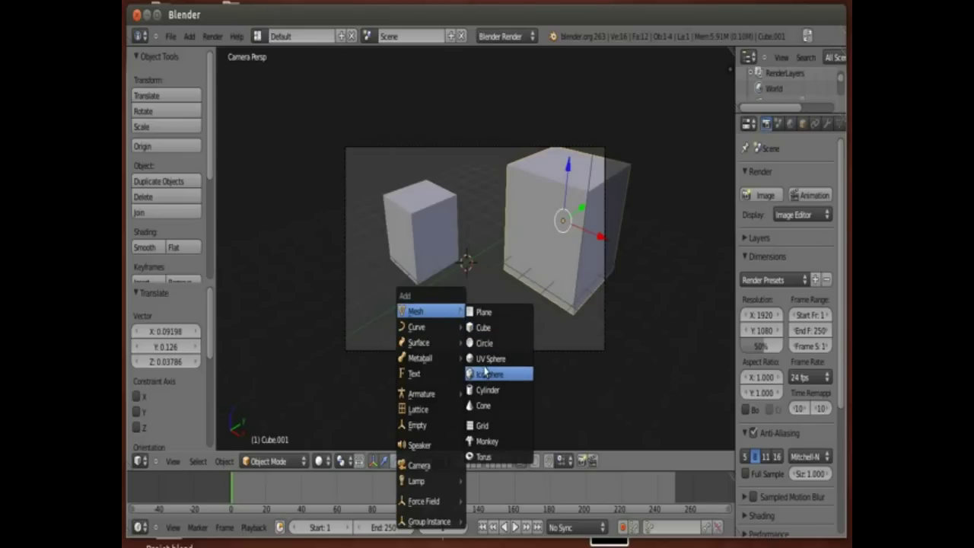
Add a smooth-shaded UV sphere with a Subdivision Surface modifier at level 3.
left_click(486, 359)
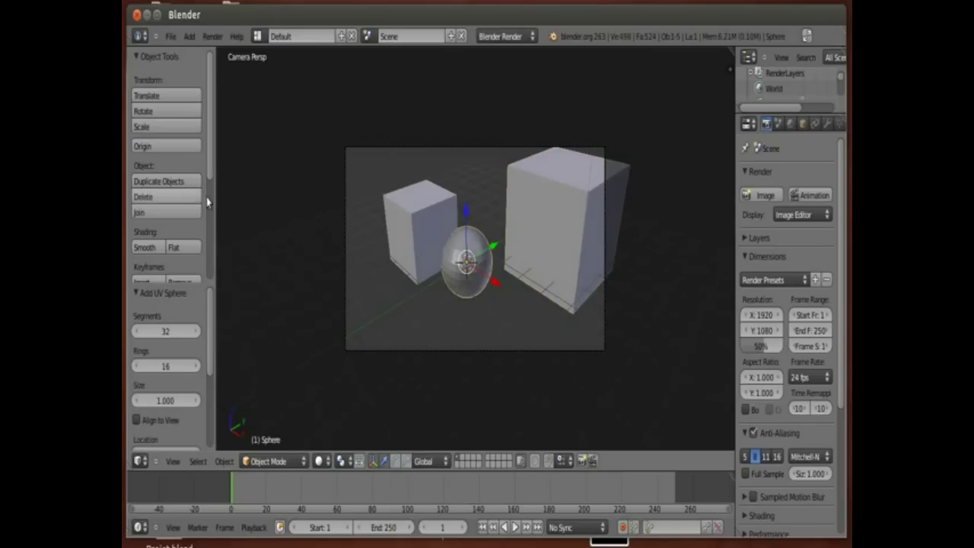
left_click(145, 248)
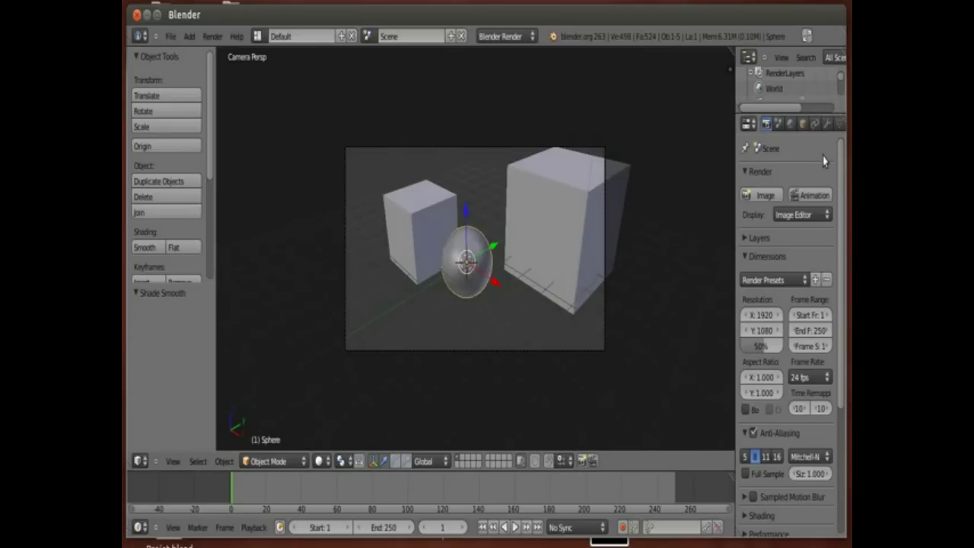
left_click(829, 124)
left_click(774, 187)
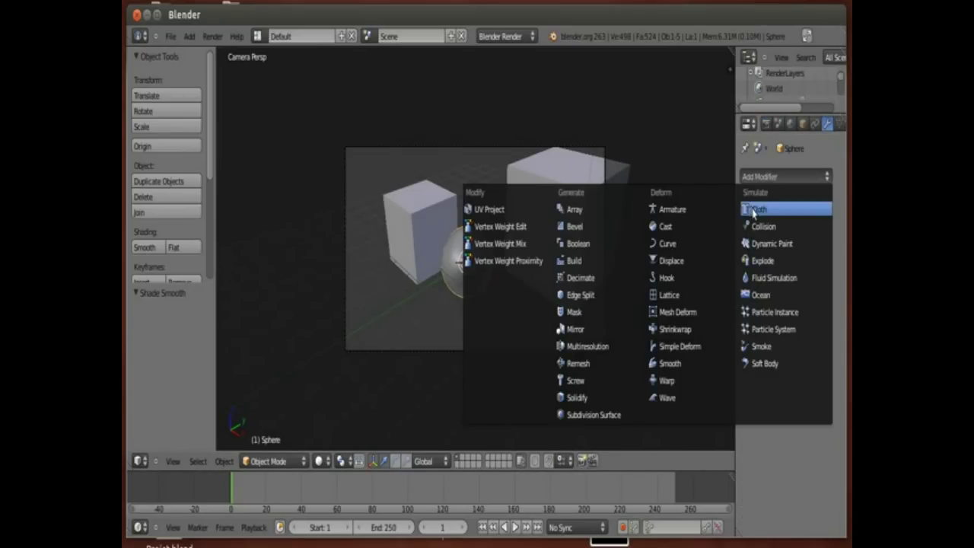
left_click(594, 414)
left_click(778, 285)
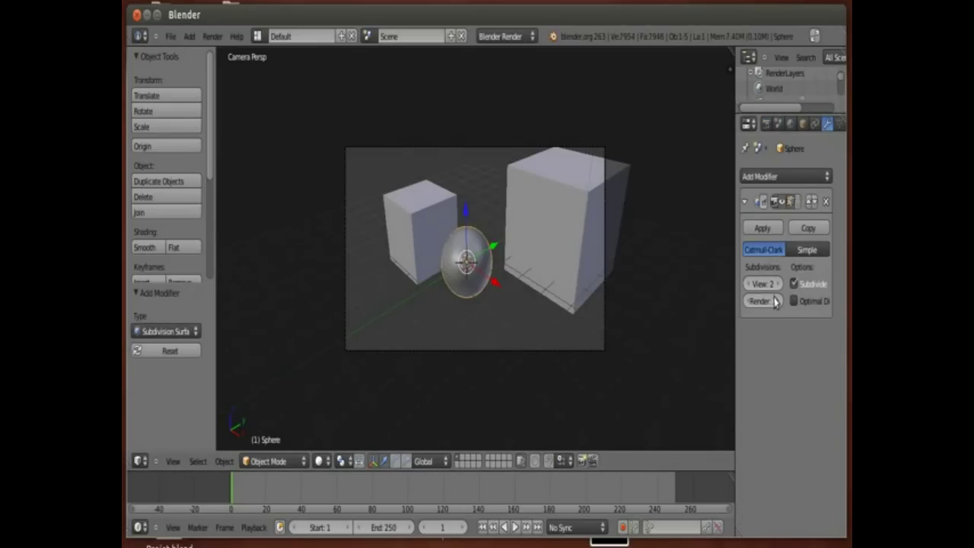
left_click(778, 285)
Move the sphere between the cubes and scale it to 0.786.
left_click_drag(495, 283, 510, 296)
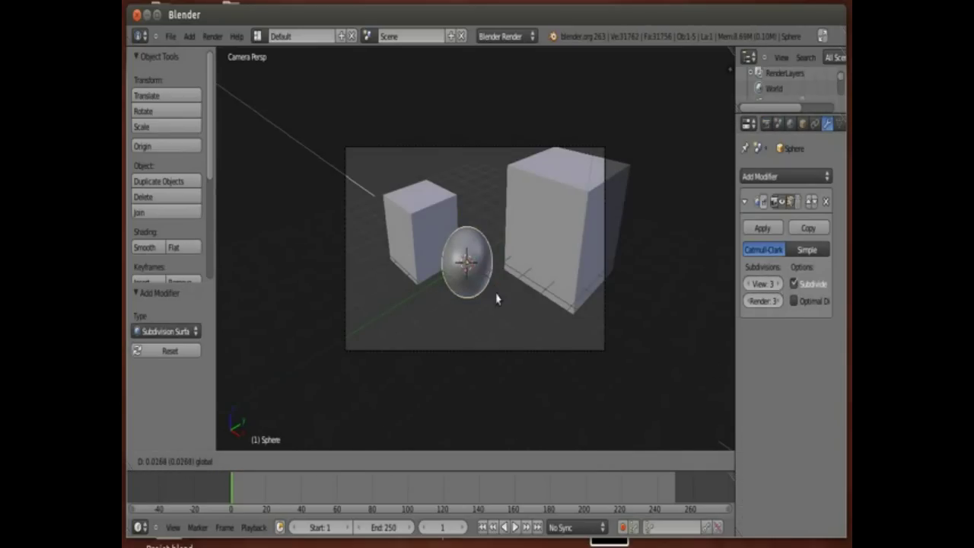
key("s")
left_click(512, 318)
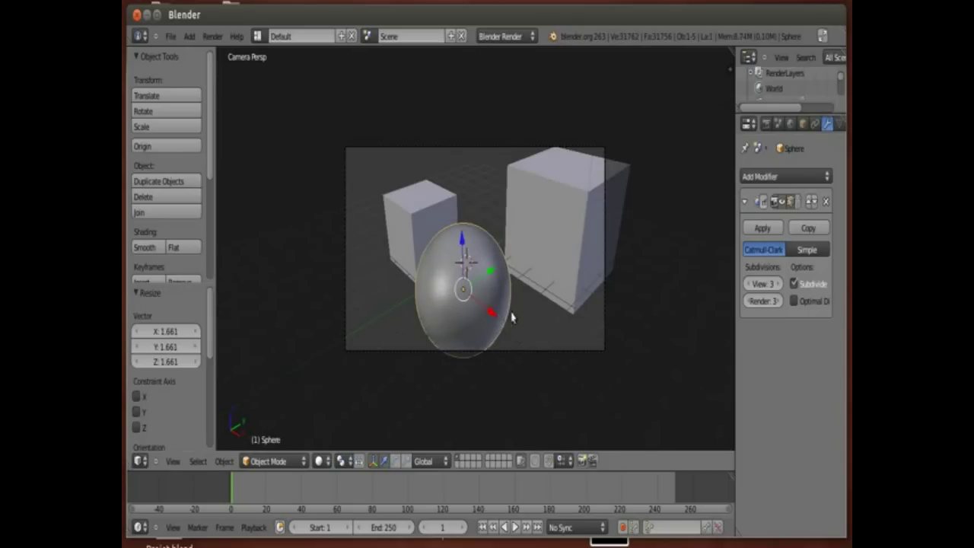
key("s")
left_click(550, 289)
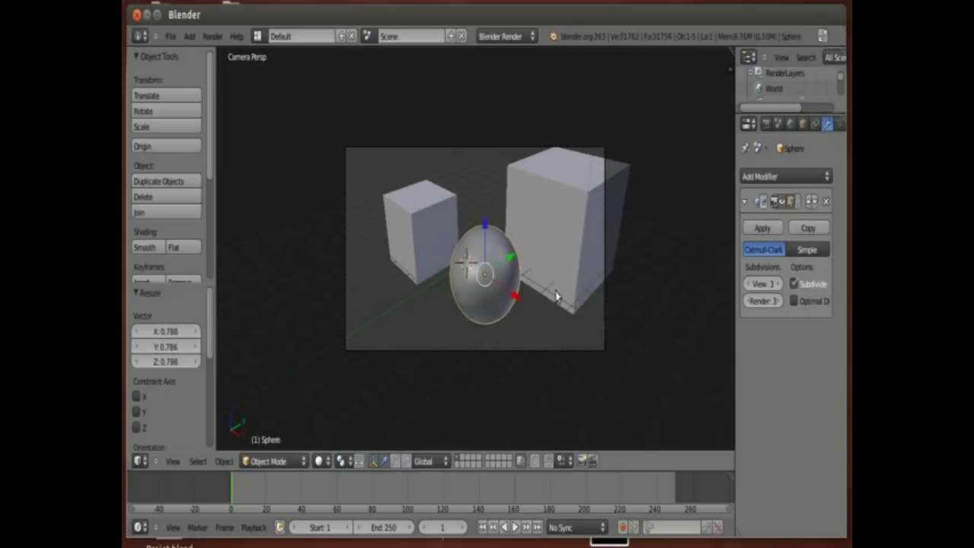
Switch the render engine to Cycles and widen the properties panel.
left_click(487, 36)
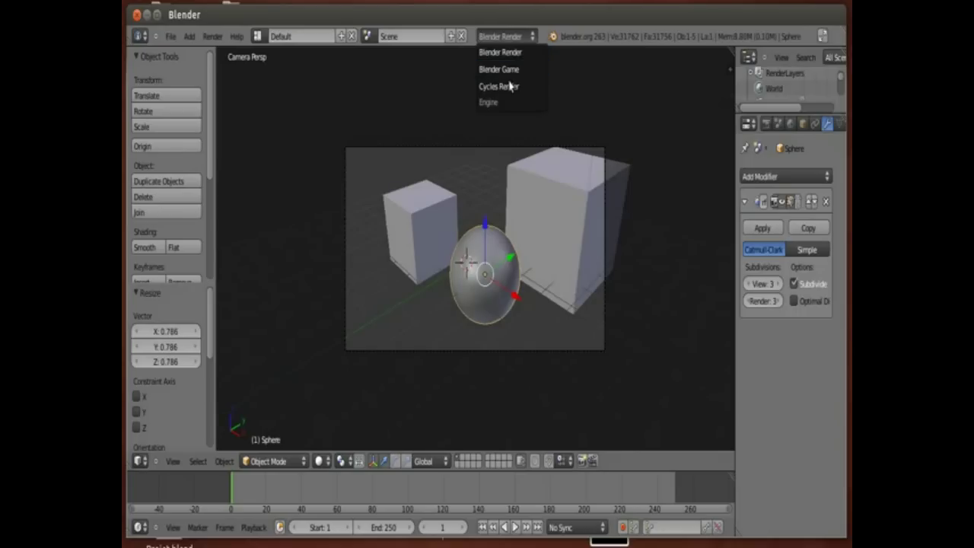
left_click(512, 83)
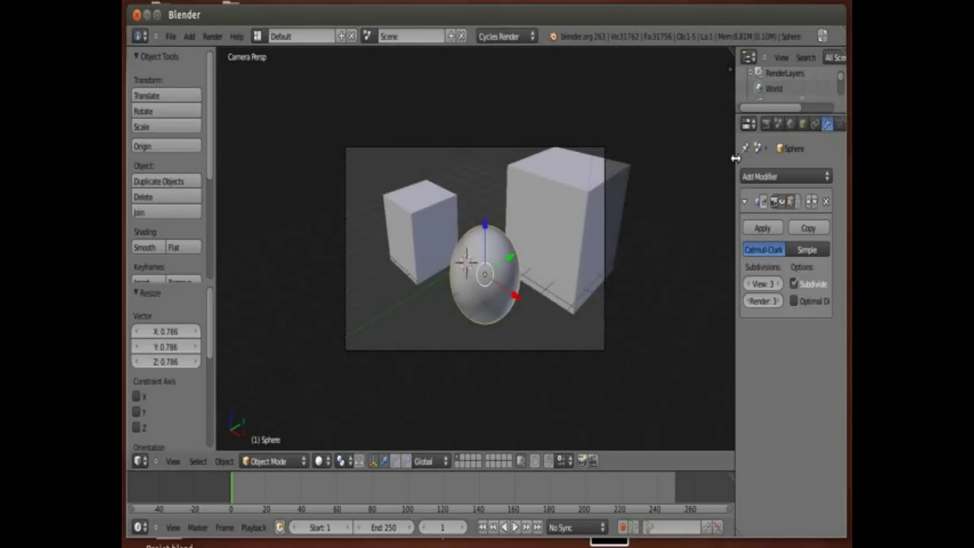
left_click_drag(735, 156, 630, 163)
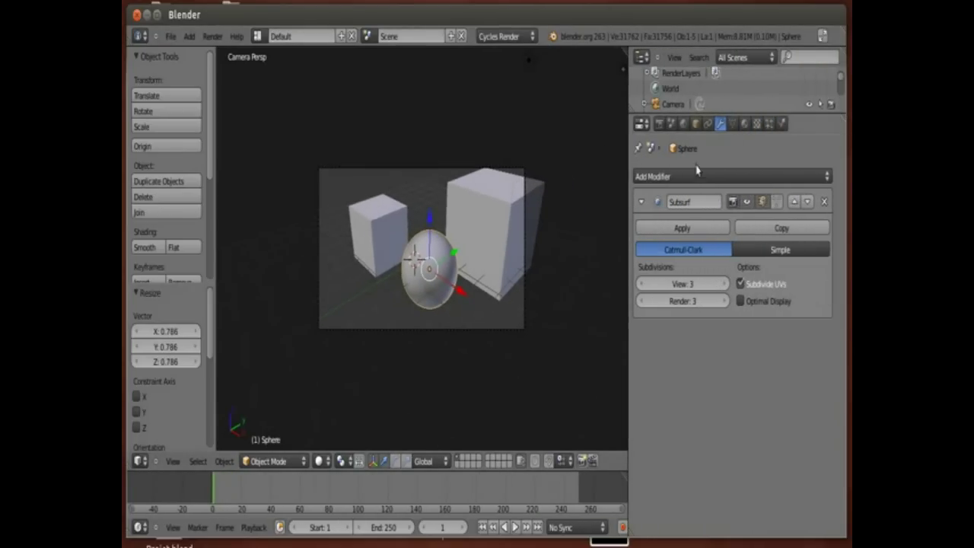
Give the sphere a new material using an Emission shader.
left_click(745, 124)
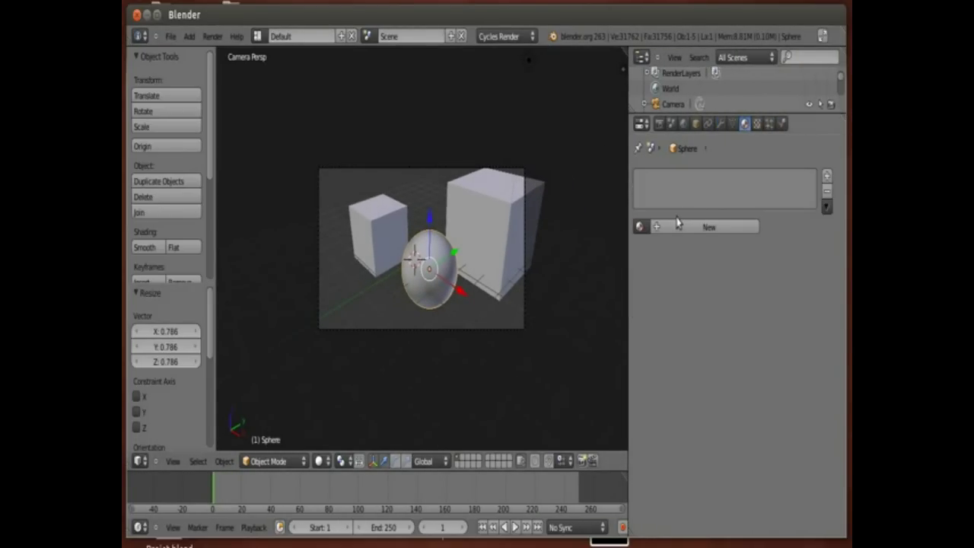
left_click(708, 224)
left_click(738, 275)
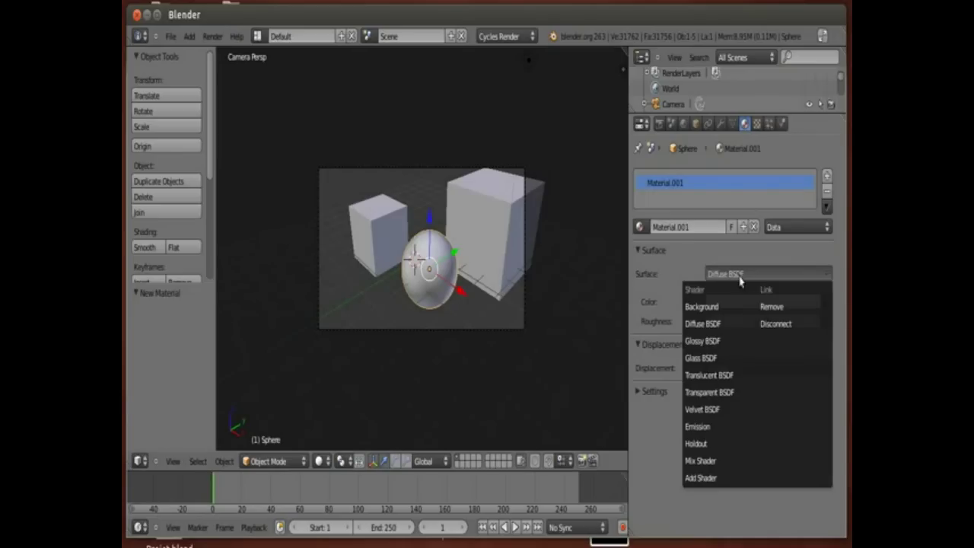
left_click(709, 428)
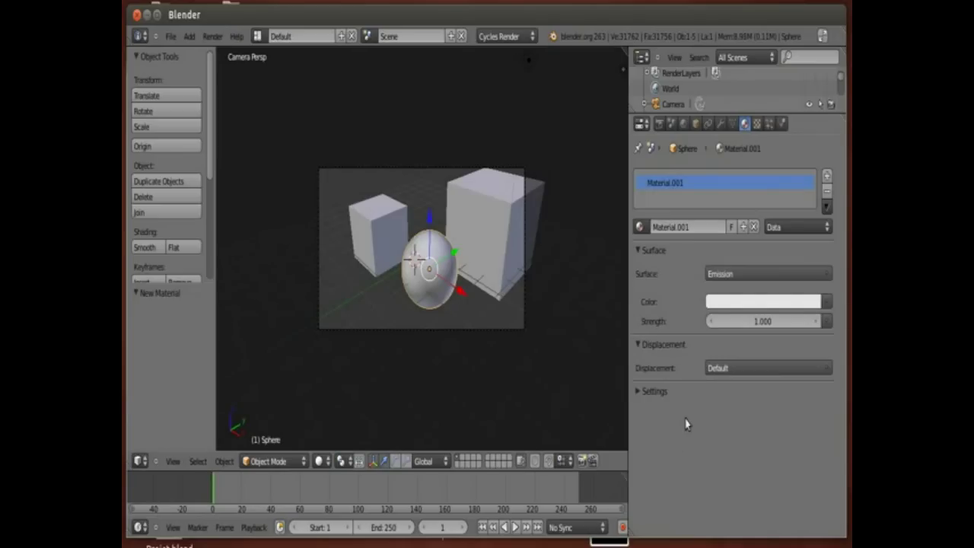
left_click(731, 300)
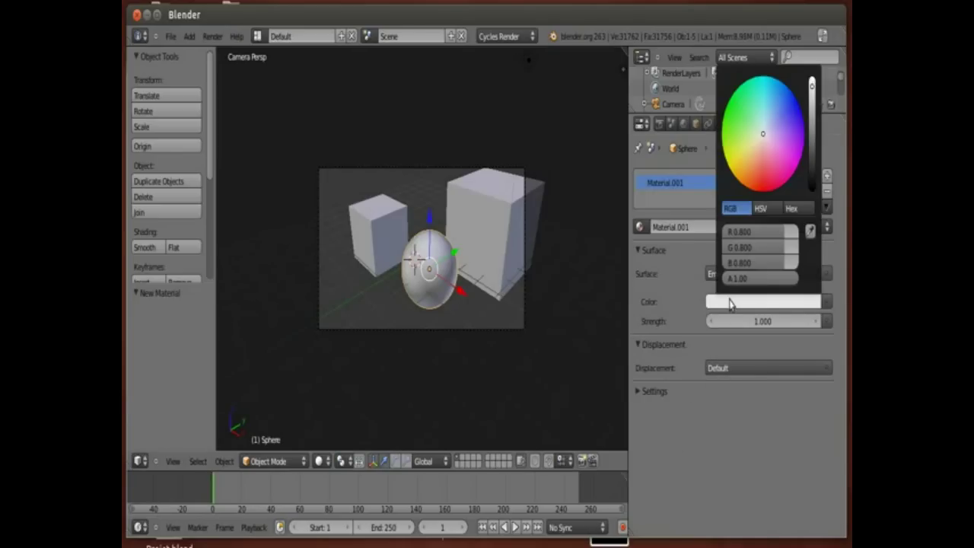
left_click(733, 392)
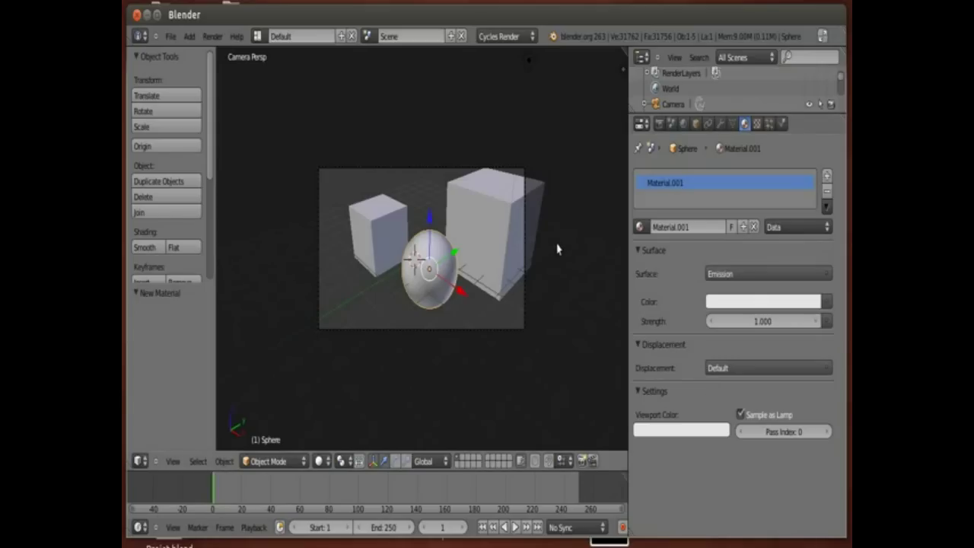
Make the larger right cube's Diffuse material magenta.
right_click(517, 239)
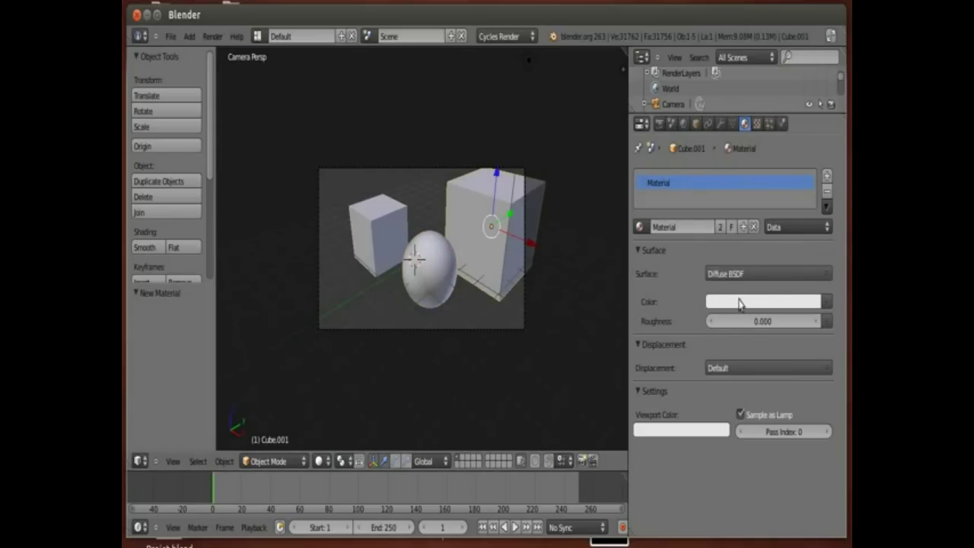
left_click(740, 302)
left_click(761, 182)
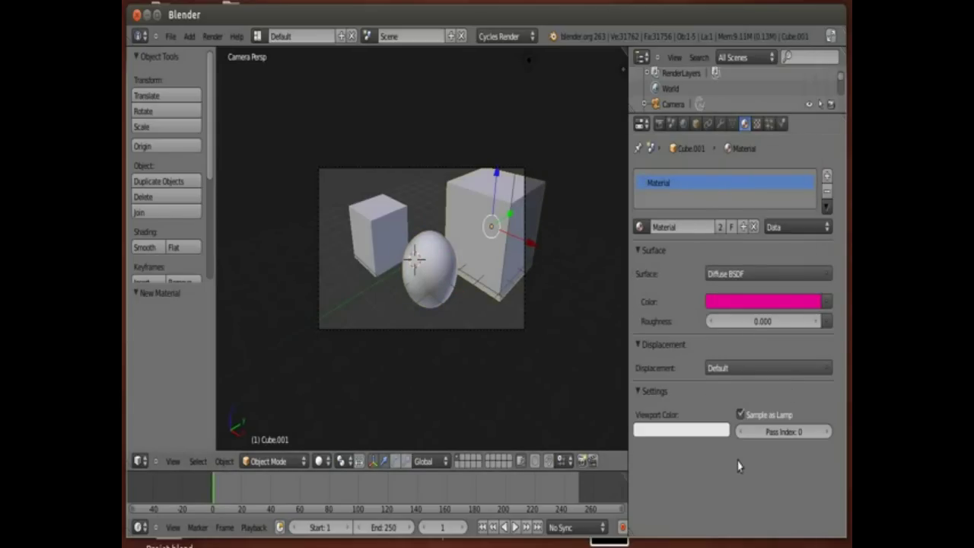
Give the small left cube its own green material, Material.002.
right_click(377, 242)
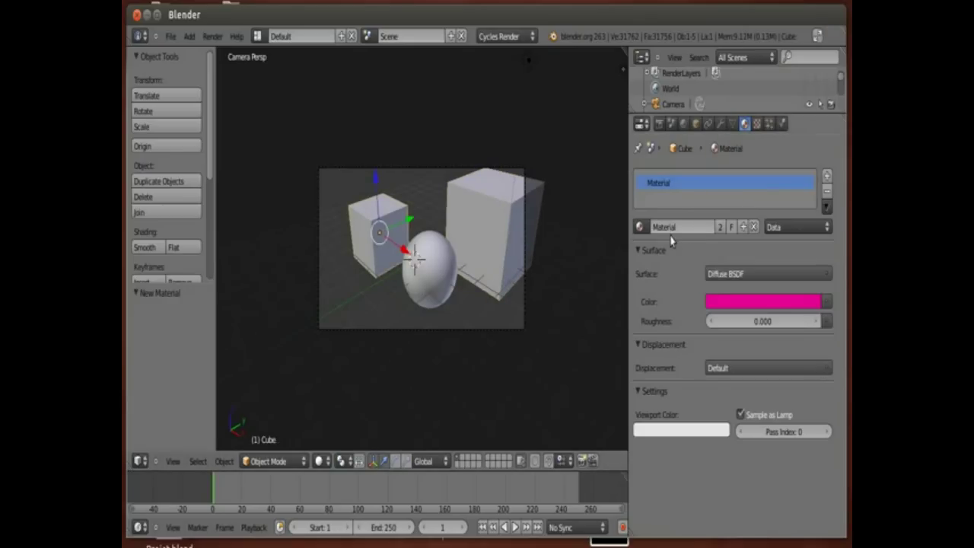
left_click(743, 227)
left_click(746, 301)
left_click_drag(754, 153, 637, 108)
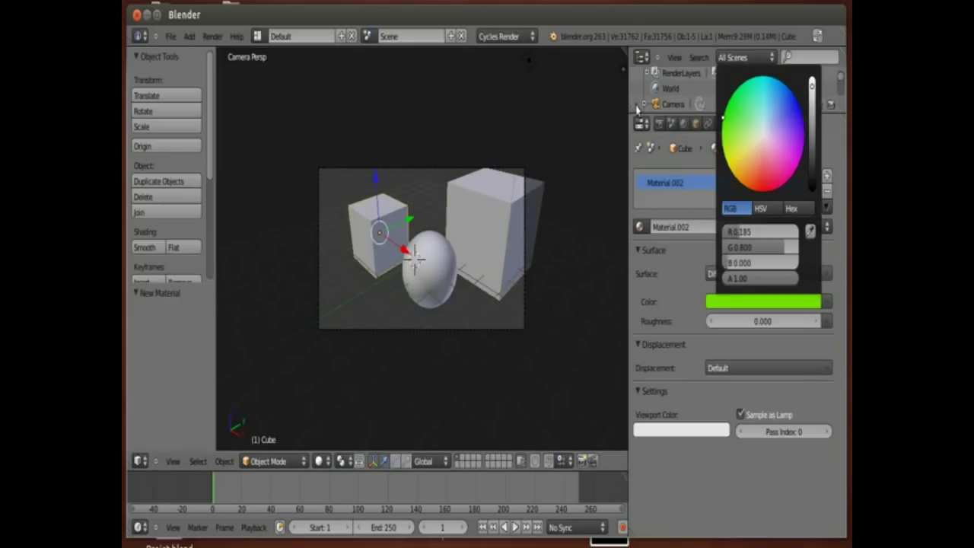
right_click(417, 265)
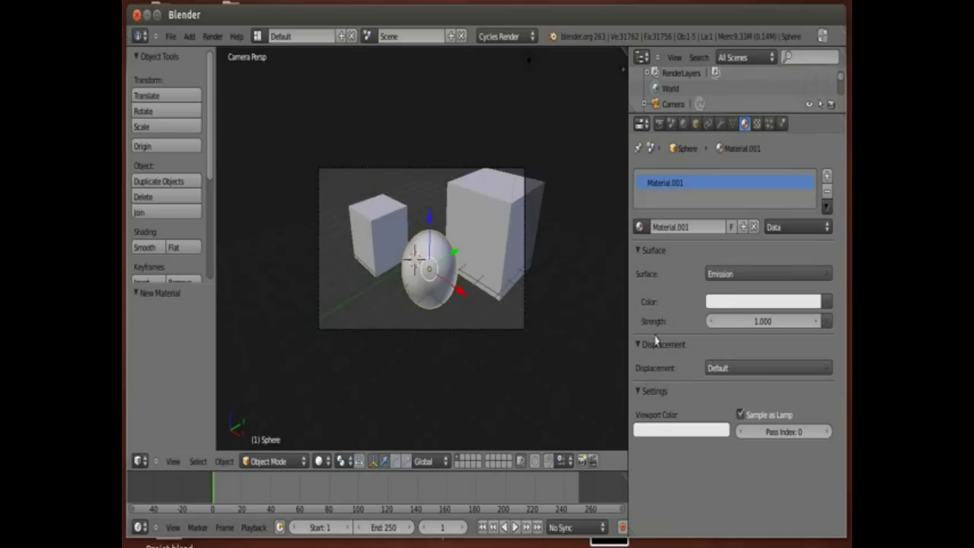
Set the sphere's Emission strength to 0.1.
left_click(757, 320)
type("0.1")
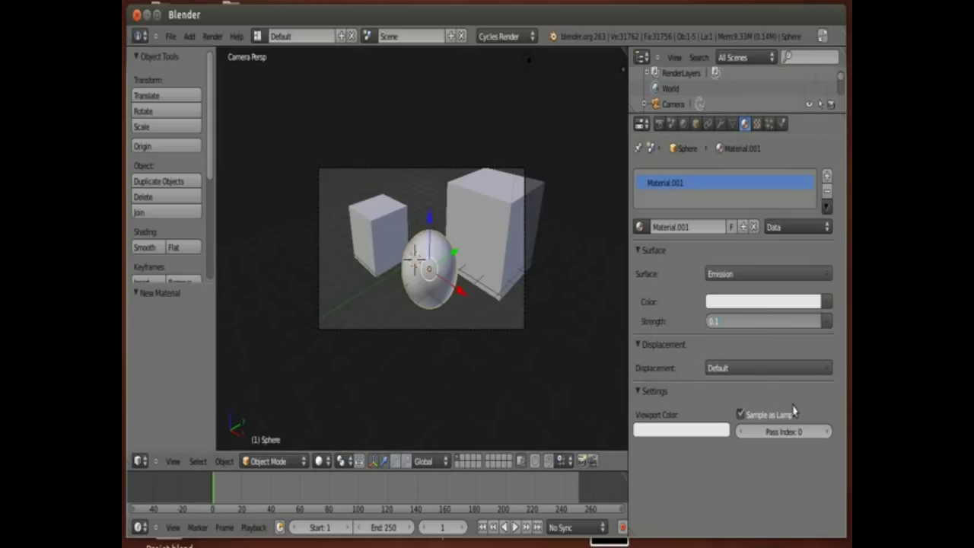
key("Return")
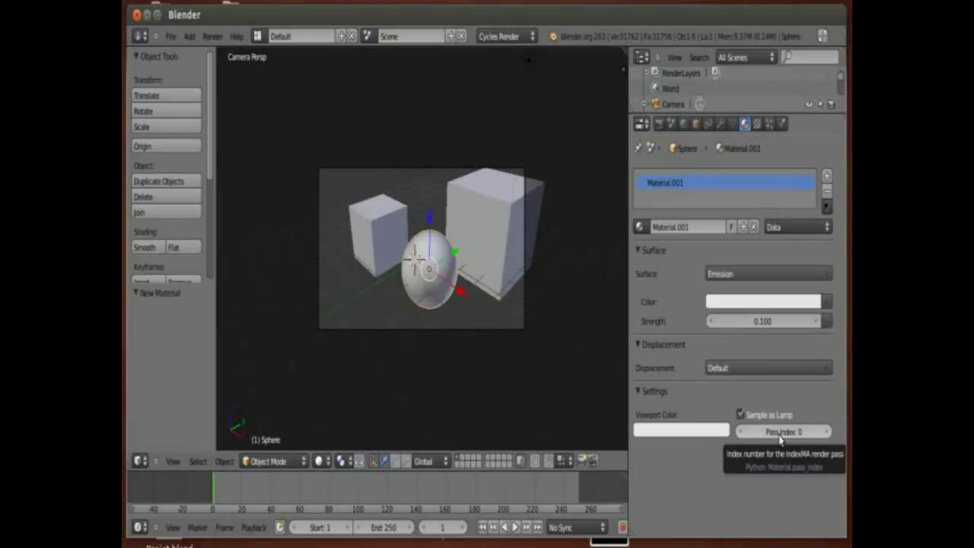
Assign Pass Index 1 to the sphere's material and 2 to the large cube's and green Material.002.
left_click(827, 432)
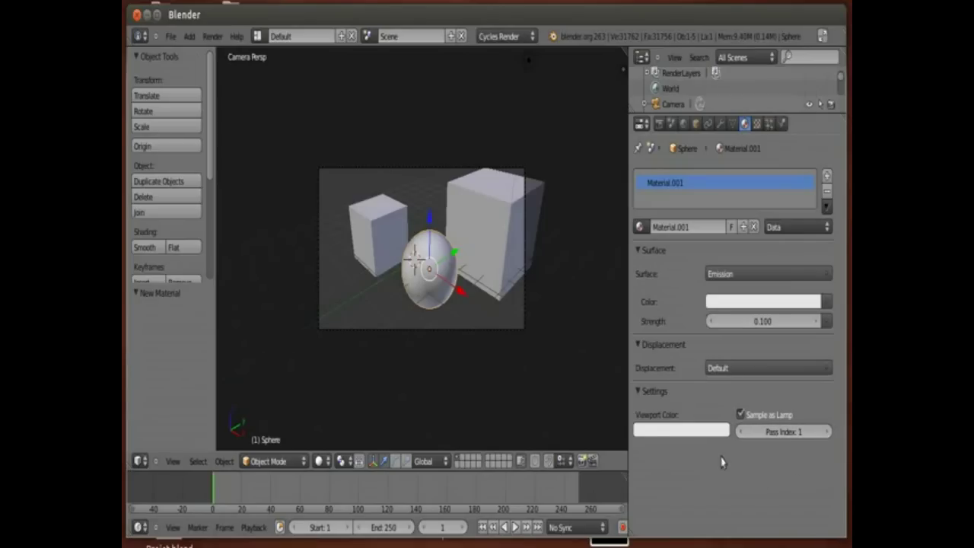
right_click(489, 263)
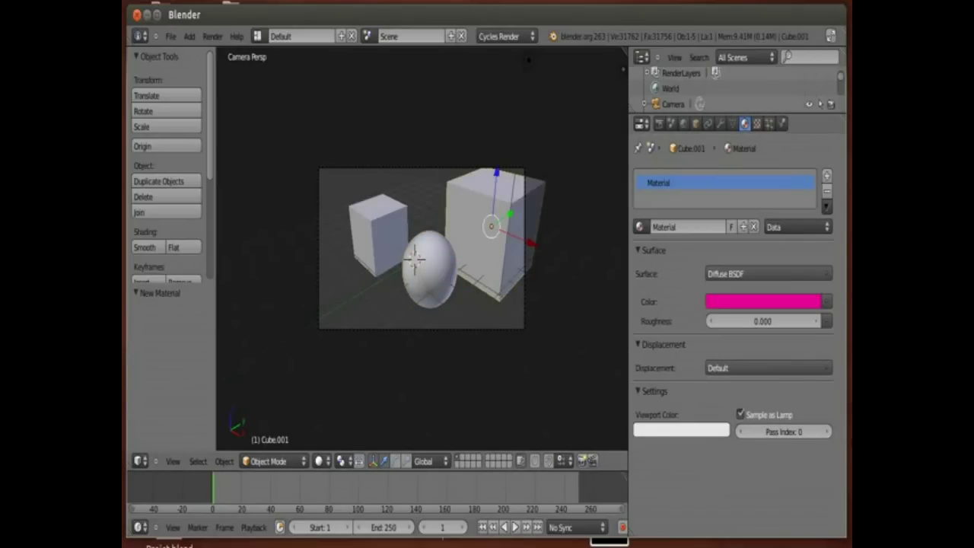
left_click(829, 433)
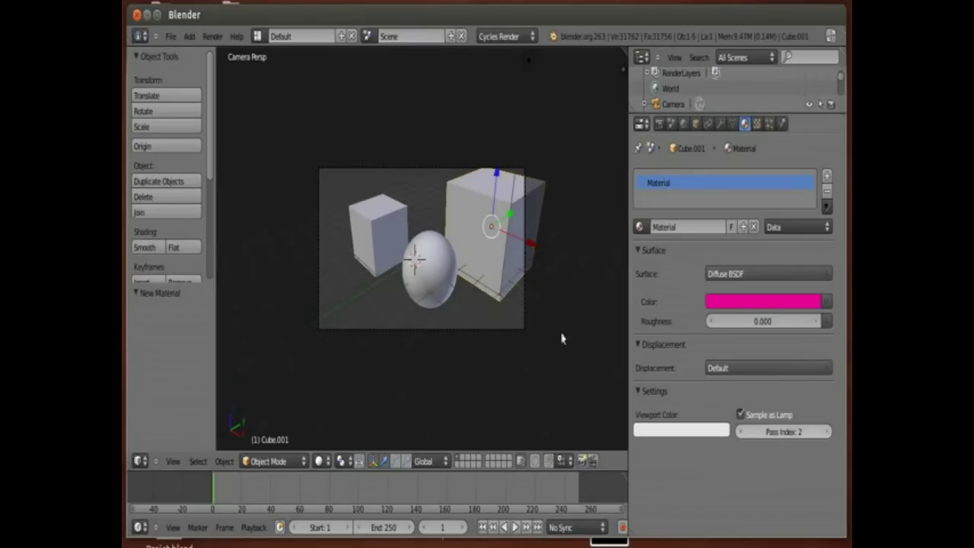
right_click_drag(378, 244, 371, 242)
right_click(371, 242)
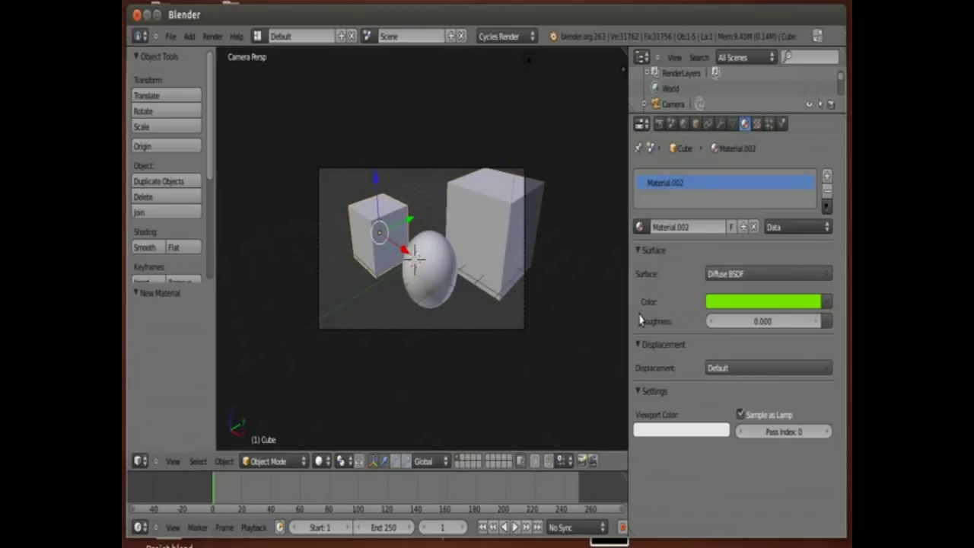
left_click(829, 431)
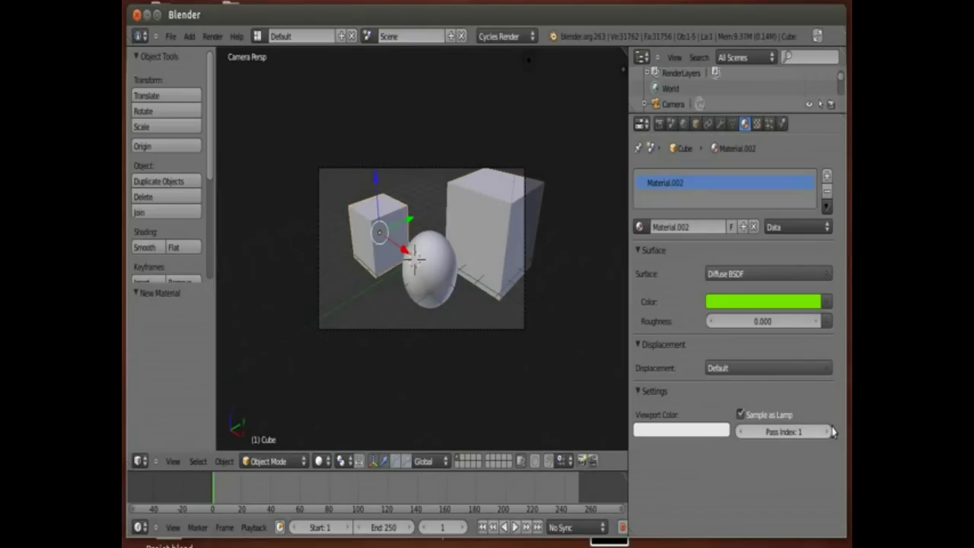
left_click(829, 431)
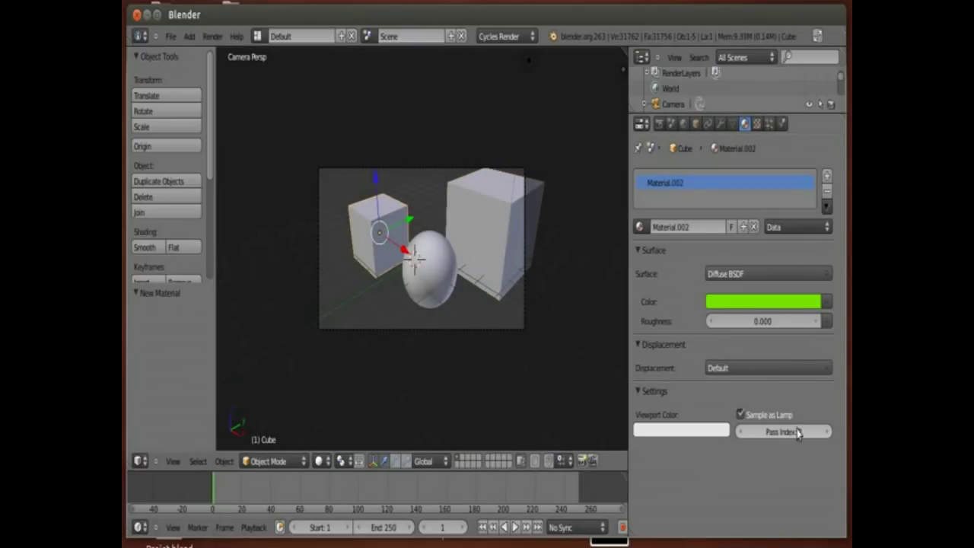
Set the render resolution to 640 × 480 at 100%.
left_click(659, 124)
scroll(701, 320, "down", 5)
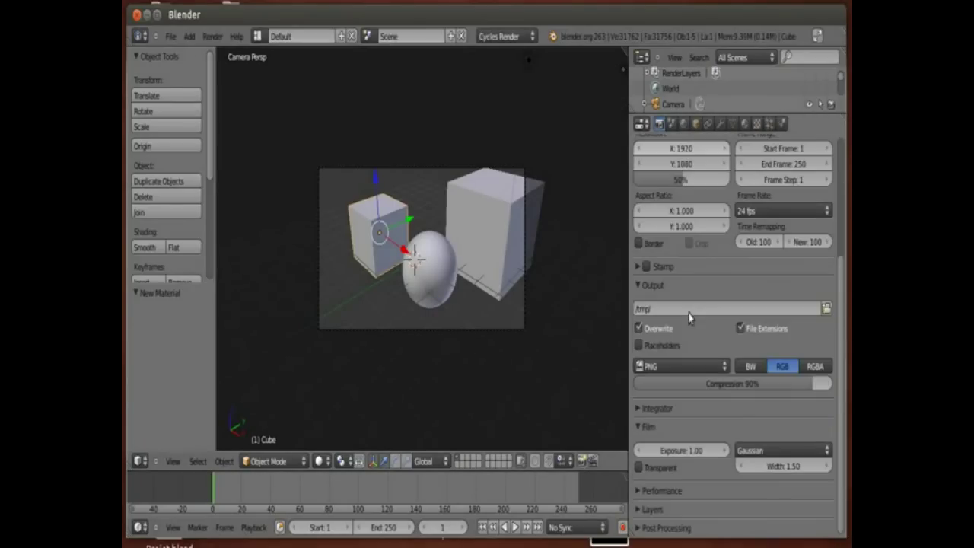
left_click(689, 149)
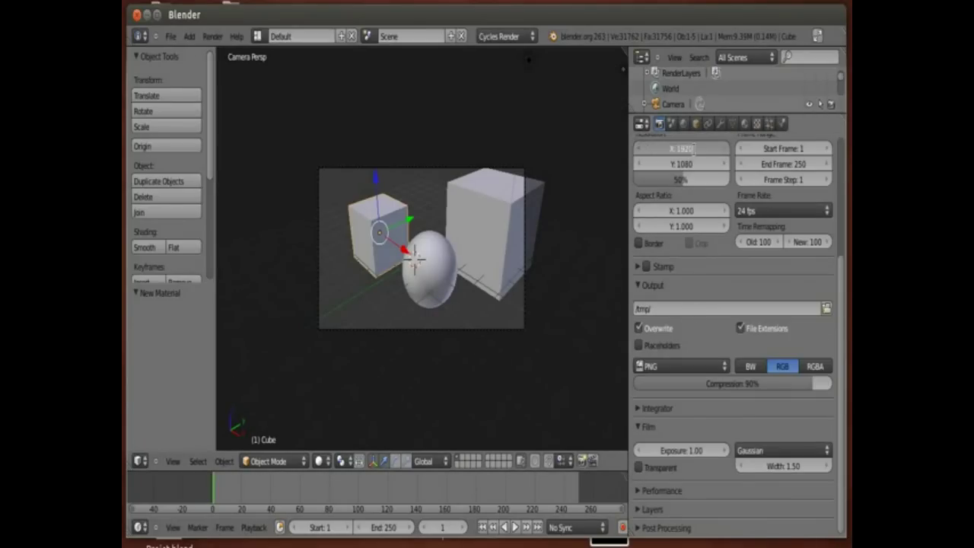
key("BackSpace")
type("0")
key("Return")
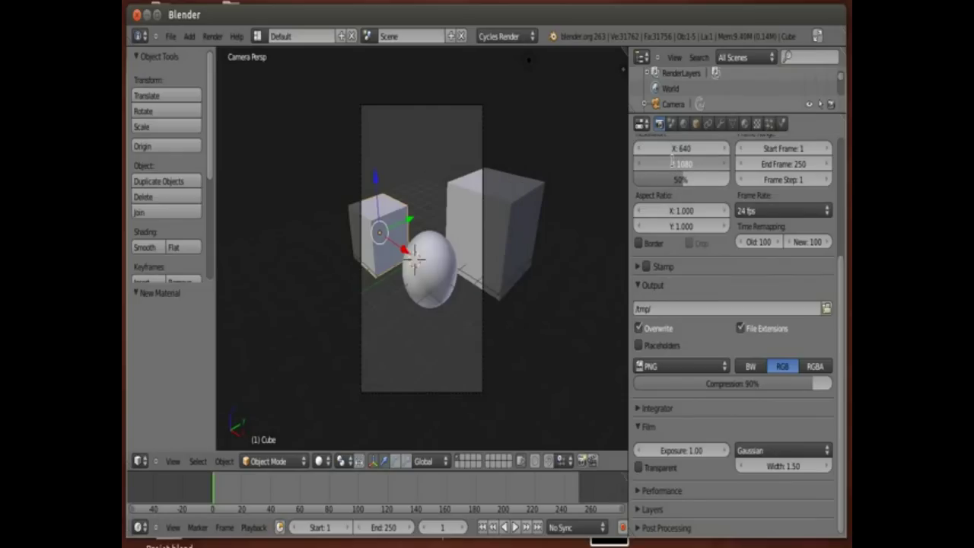
left_click(672, 162)
type("480")
key("Return")
left_click_drag(679, 180, 723, 180)
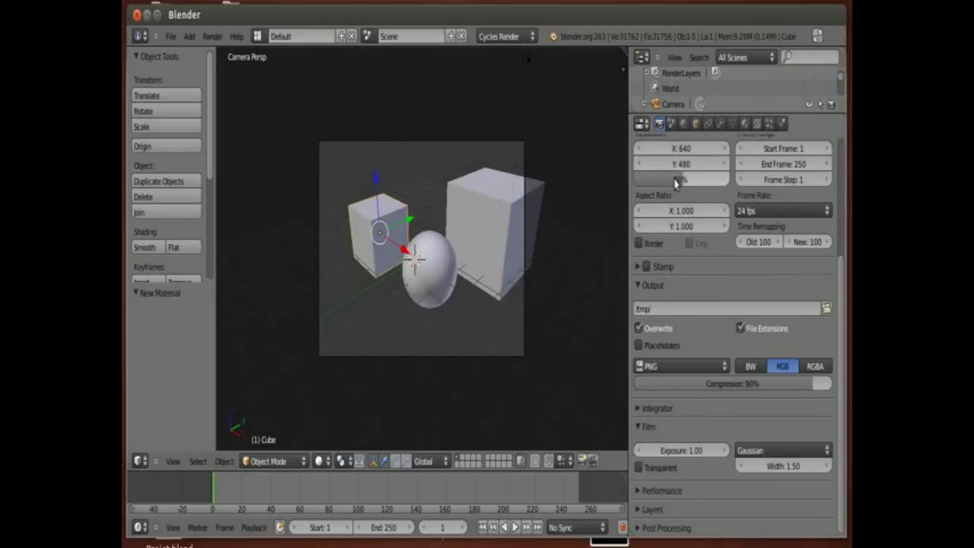
Move the camera so all three objects sit inside the frame.
key("s")
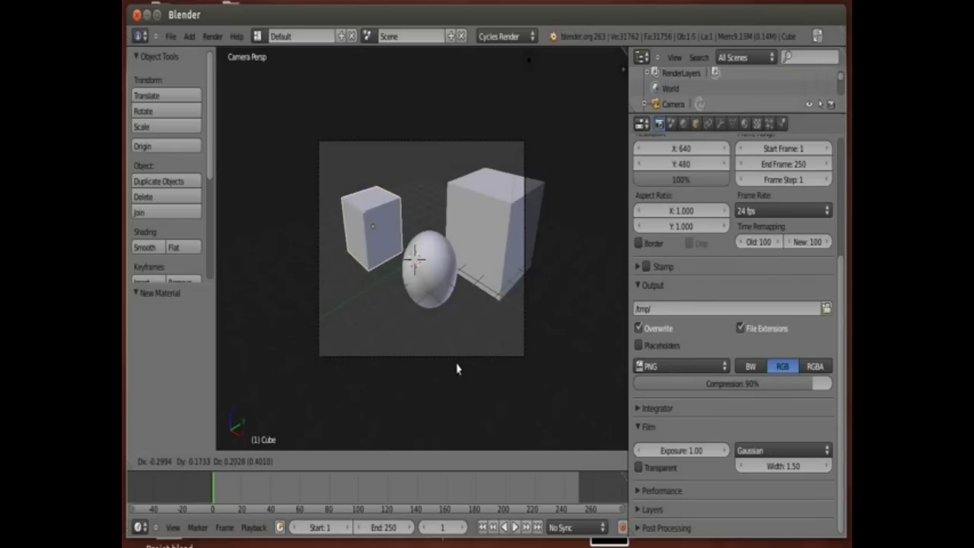
right_click(458, 360)
right_click(458, 357)
key("g")
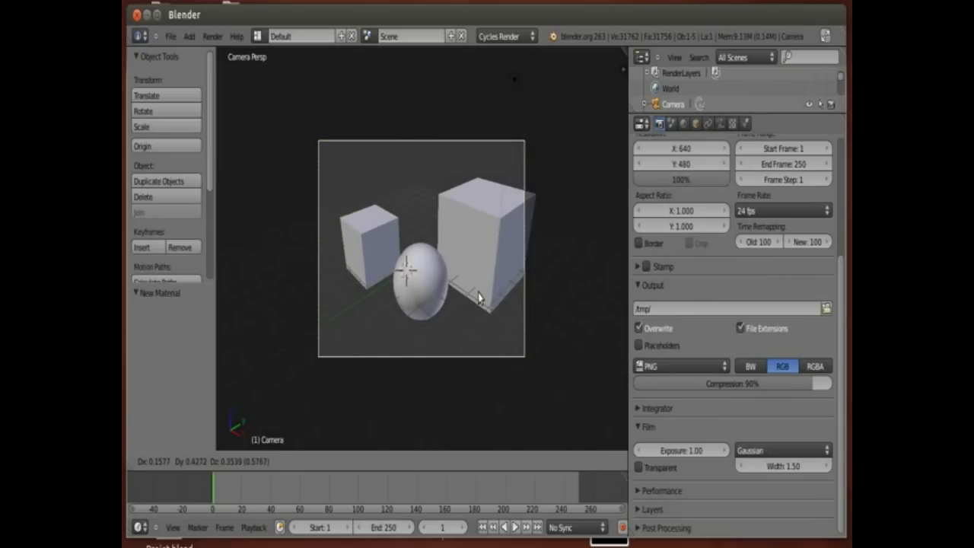
left_click(503, 296)
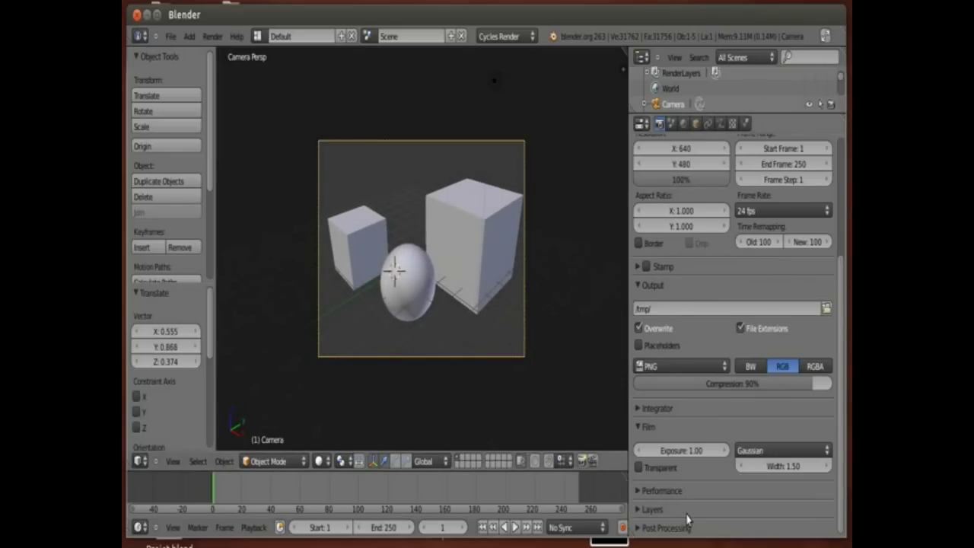
Set Cycles render samples to 20 and render a test image of the cubes and sphere.
left_click(641, 408)
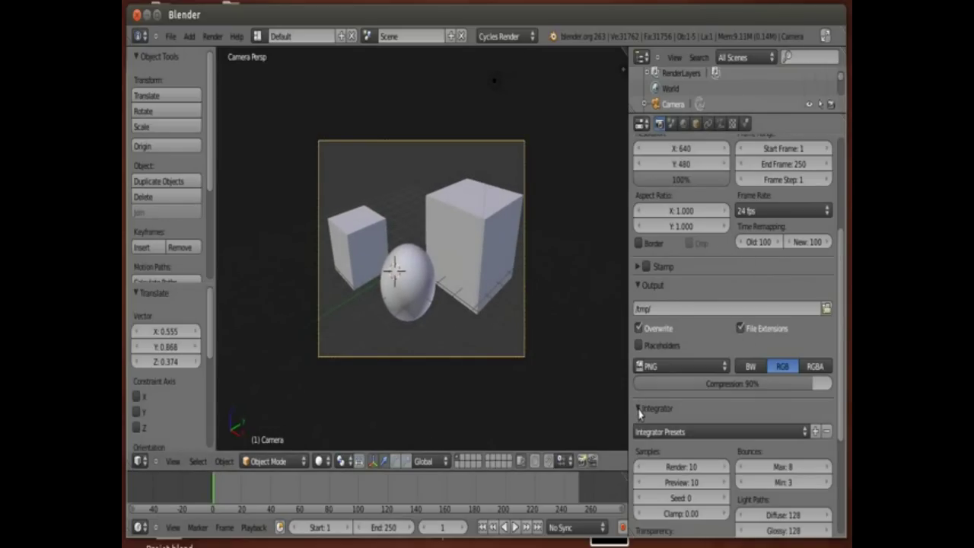
scroll(662, 407, "down", 2)
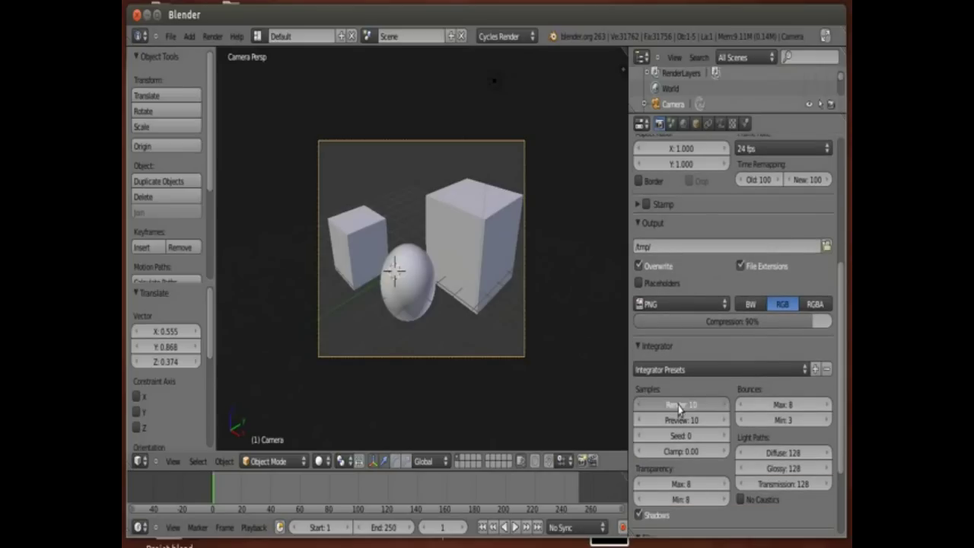
left_click(680, 406)
type("2")
type("0")
key("Return")
key("F12")
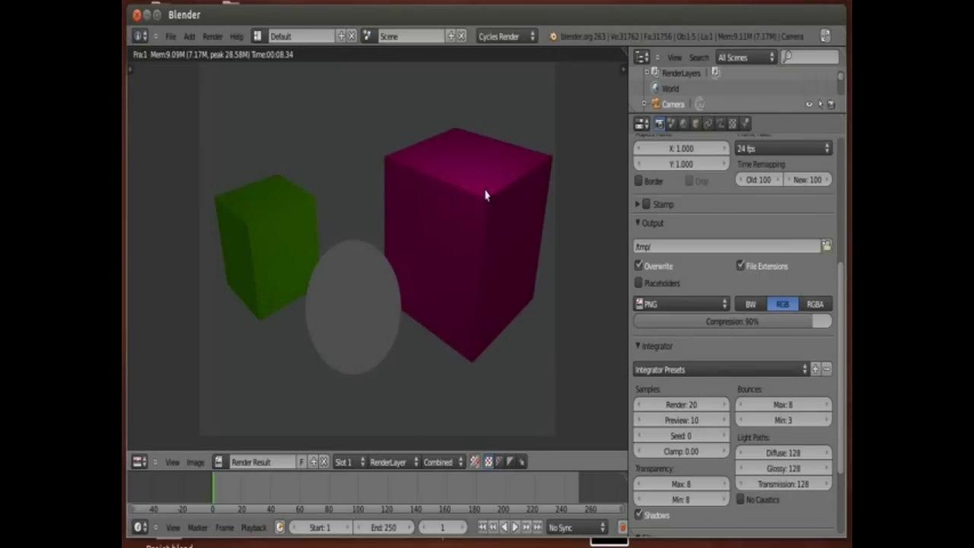
Enable world nodes, set the world colour to black, and re-render the scene.
left_click(684, 124)
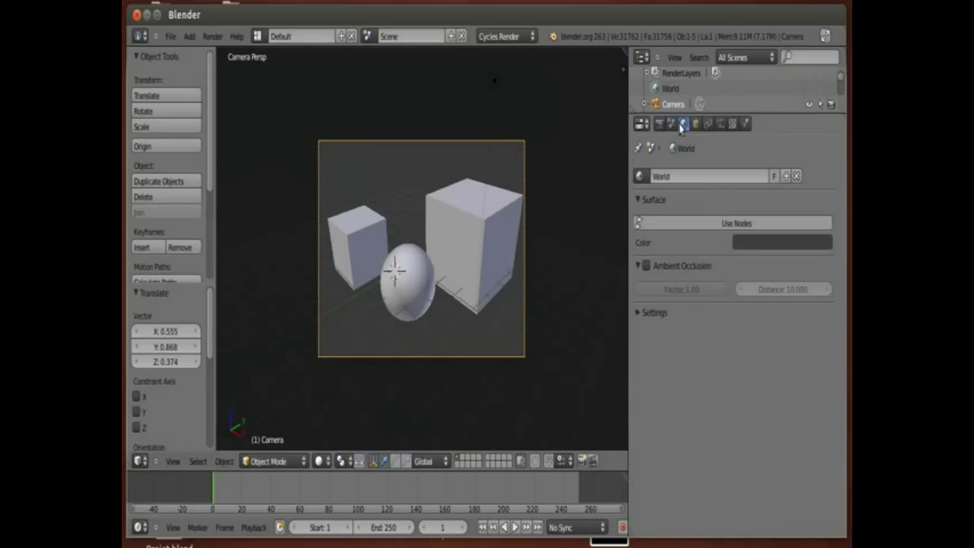
left_click(764, 226)
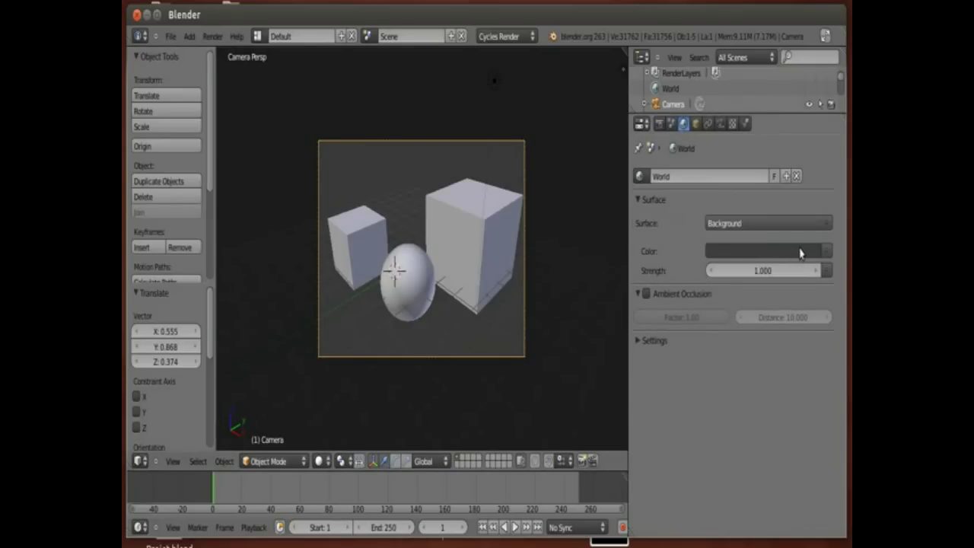
left_click(796, 253)
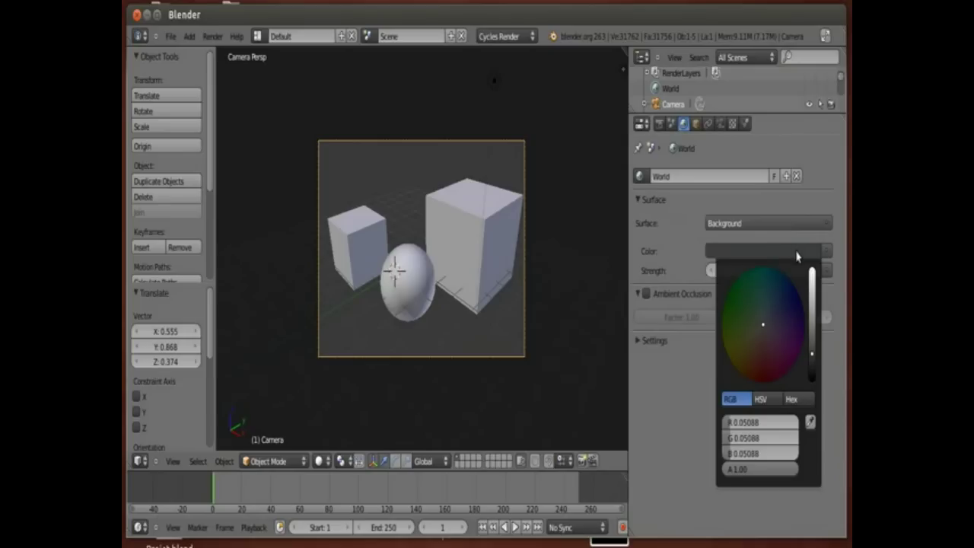
left_click(809, 382)
key("F12")
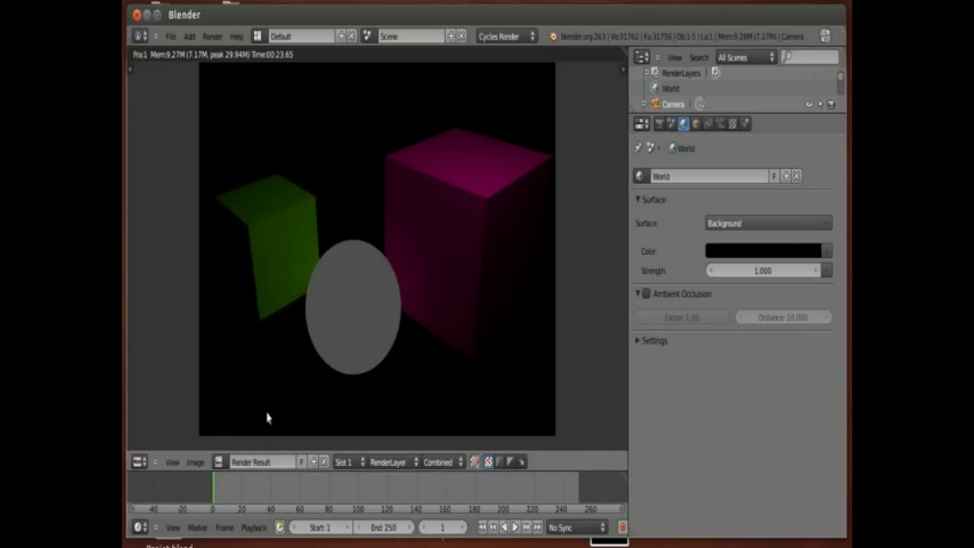
left_click(140, 462)
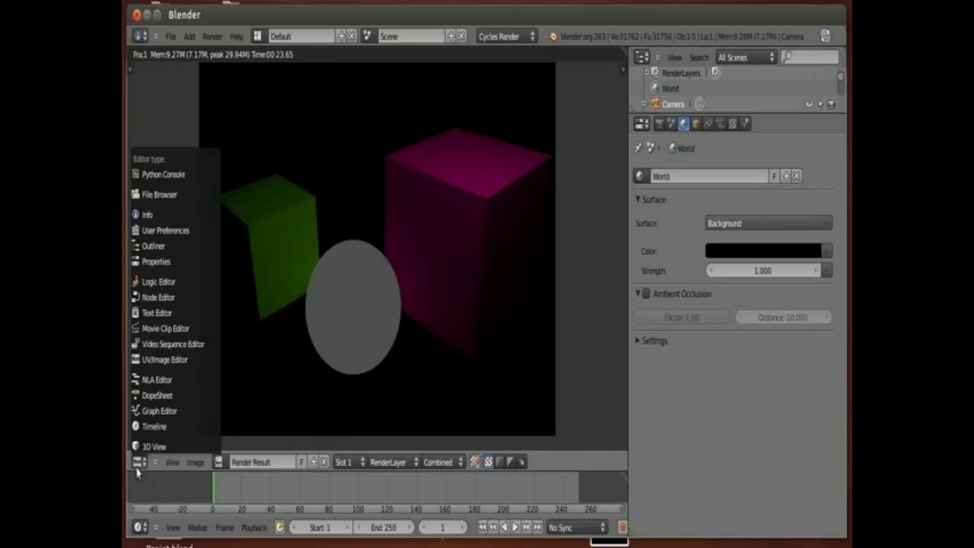
Turn the render area into the Compositing node editor with Use Nodes and Backdrop enabled.
left_click(163, 297)
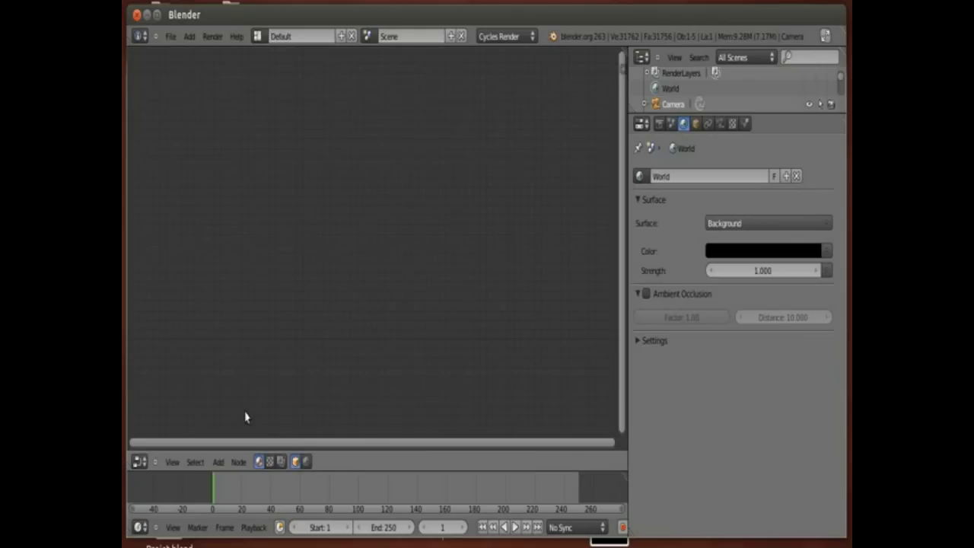
left_click(281, 462)
left_click(299, 462)
left_click(404, 462)
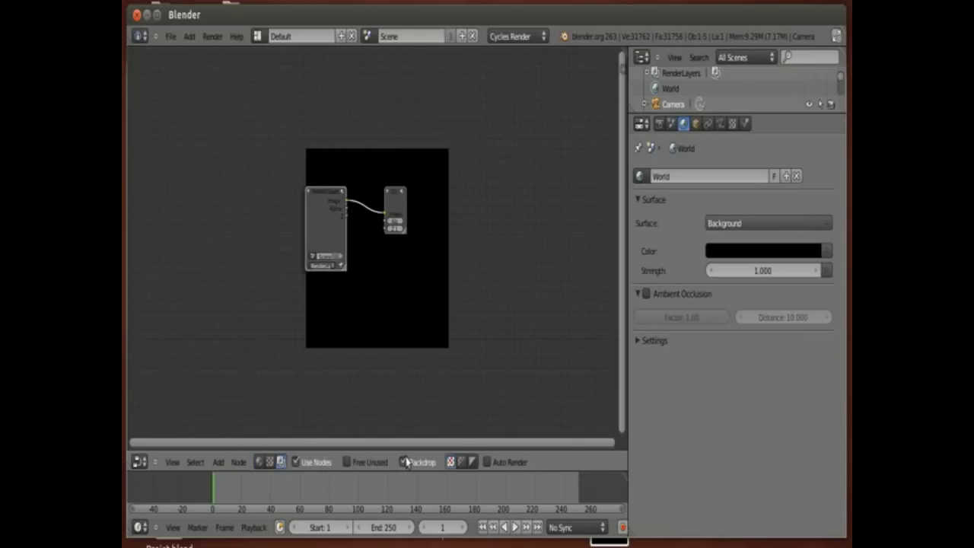
Add a Viewer node fed by the Render Layers Image output and tidy the node layout.
left_click(218, 462)
mouse_move(229, 431)
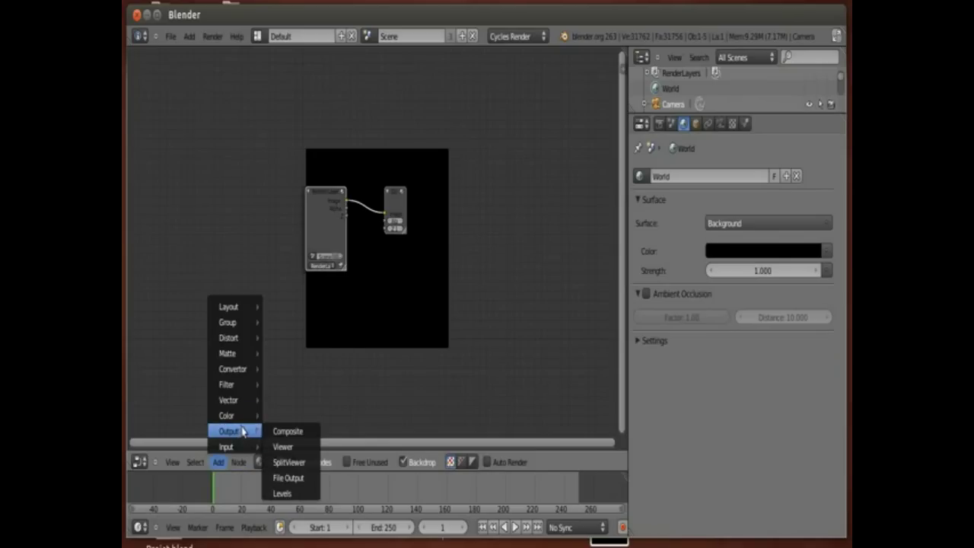
left_click(287, 430)
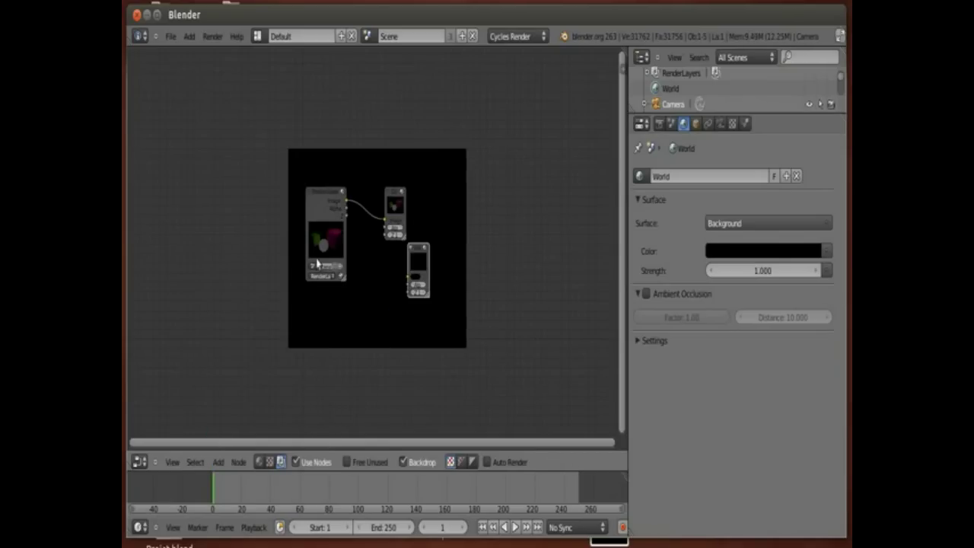
left_click_drag(317, 263, 299, 306)
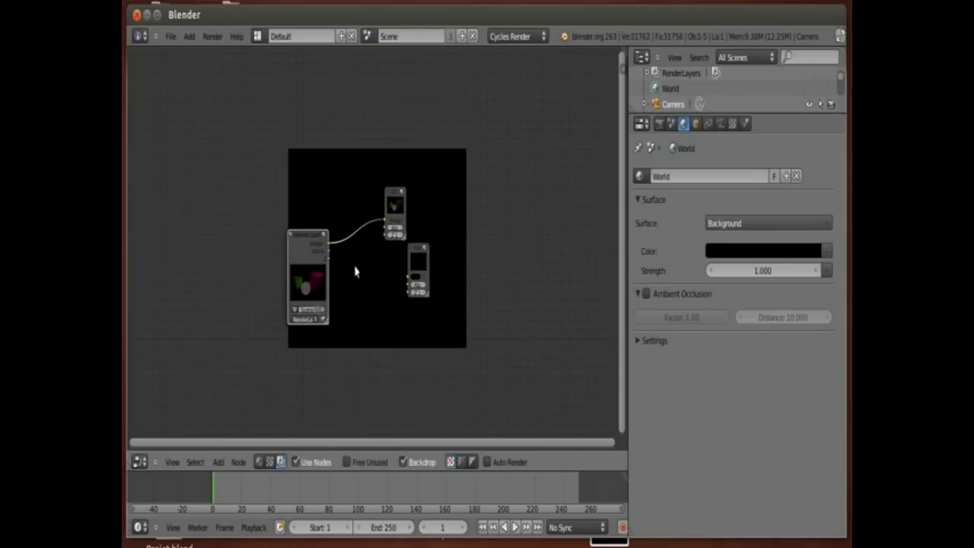
left_click_drag(327, 243, 411, 280)
left_click_drag(398, 205, 433, 191)
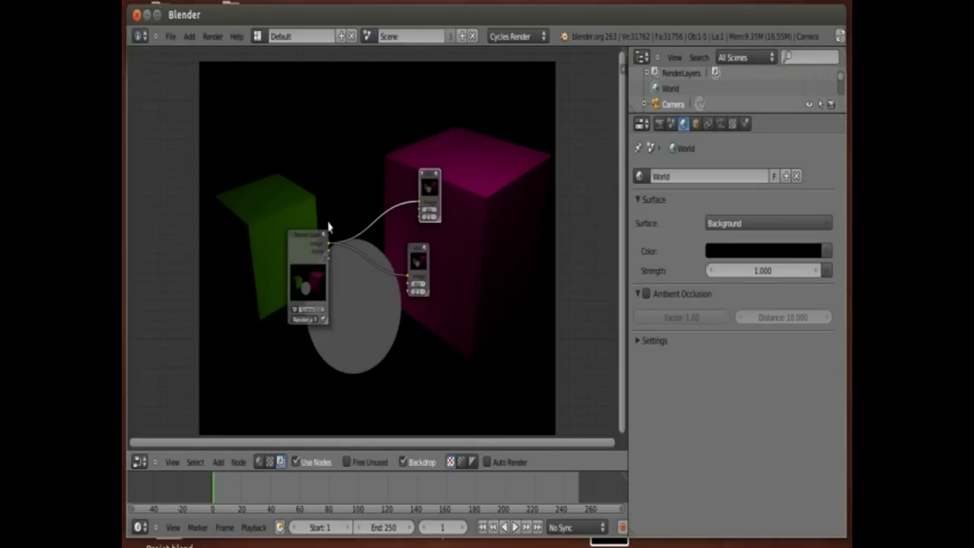
left_click_drag(305, 257, 194, 256)
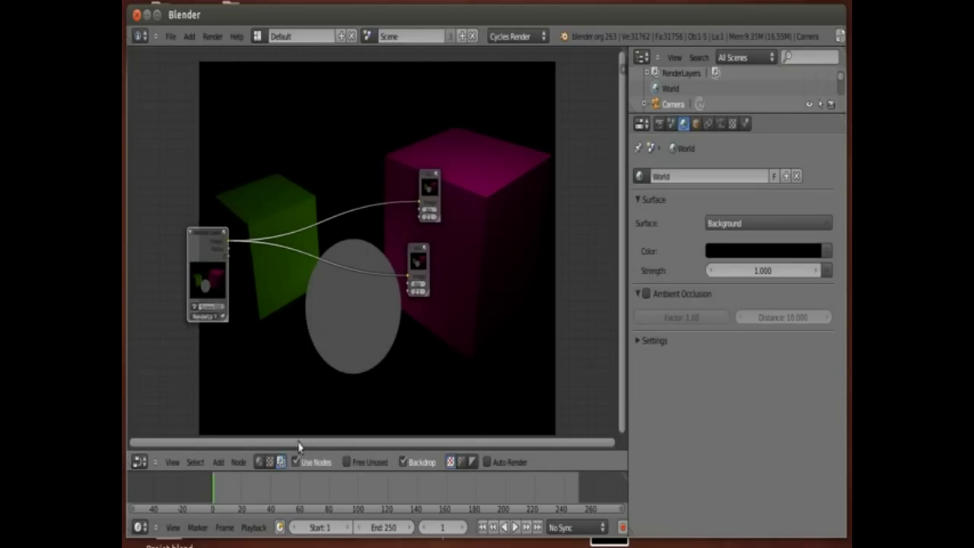
Drop an ID Mask node onto the Render Layers–Viewer link and set its Index to 1.
left_click(218, 463)
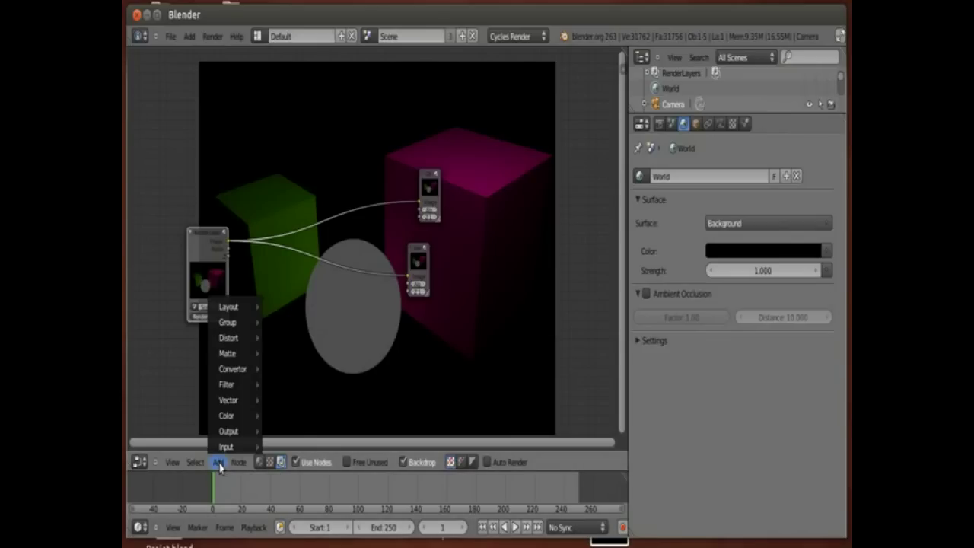
mouse_move(233, 369)
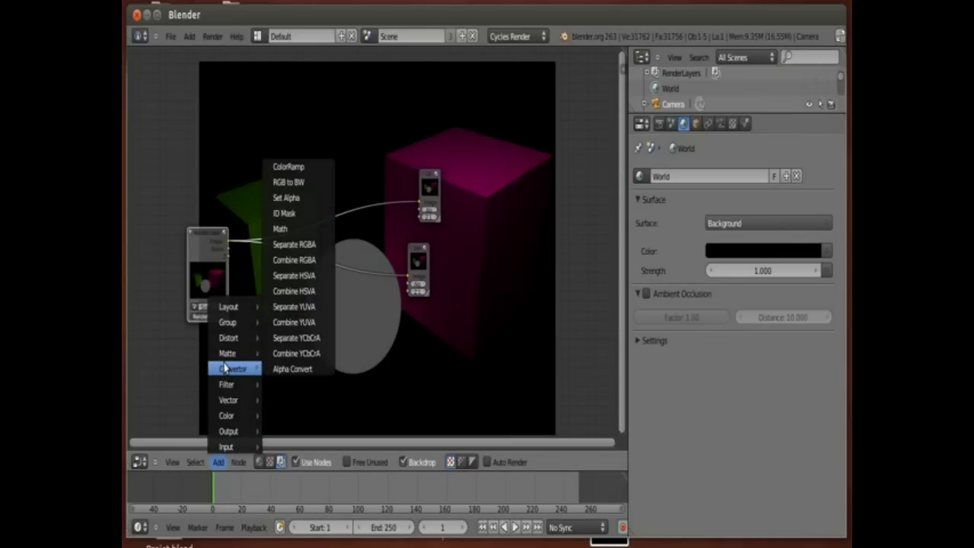
left_click(295, 217)
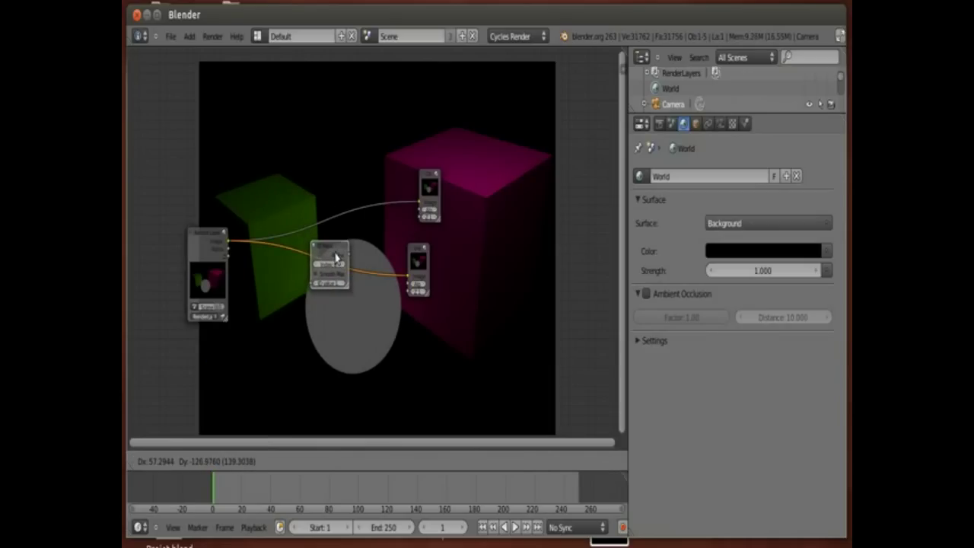
left_click(335, 257)
scroll(298, 282, "up", 1)
scroll(287, 330, "up", 1)
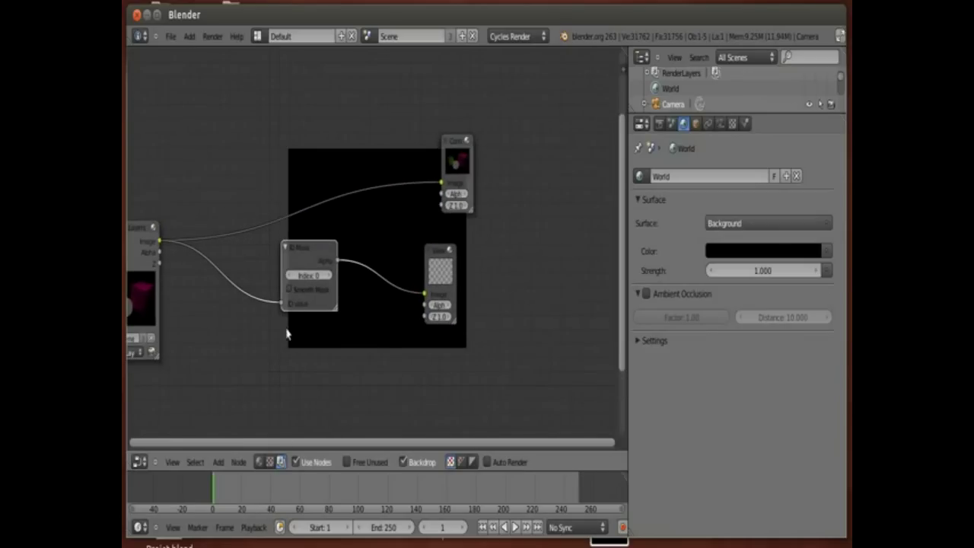
scroll(315, 326, "up", 2)
left_click(322, 281)
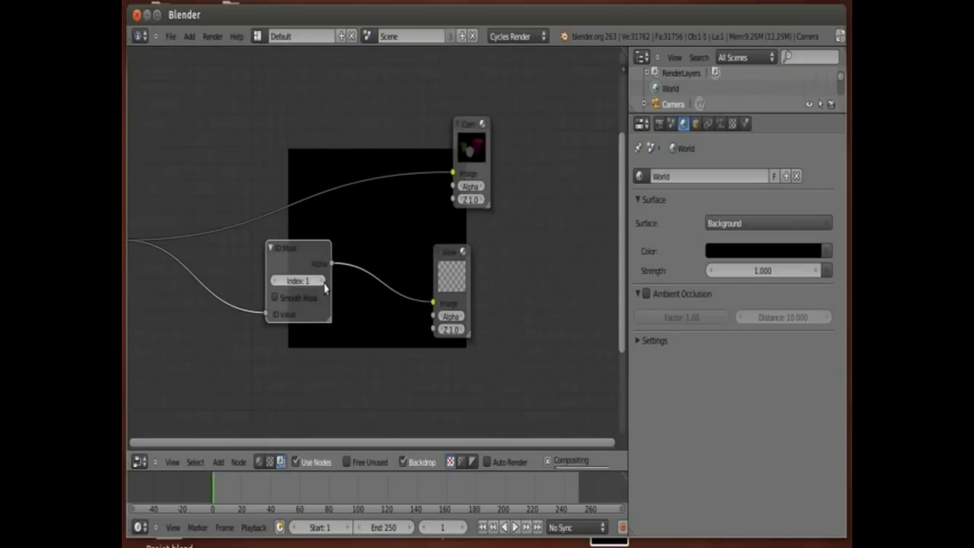
left_click(441, 286)
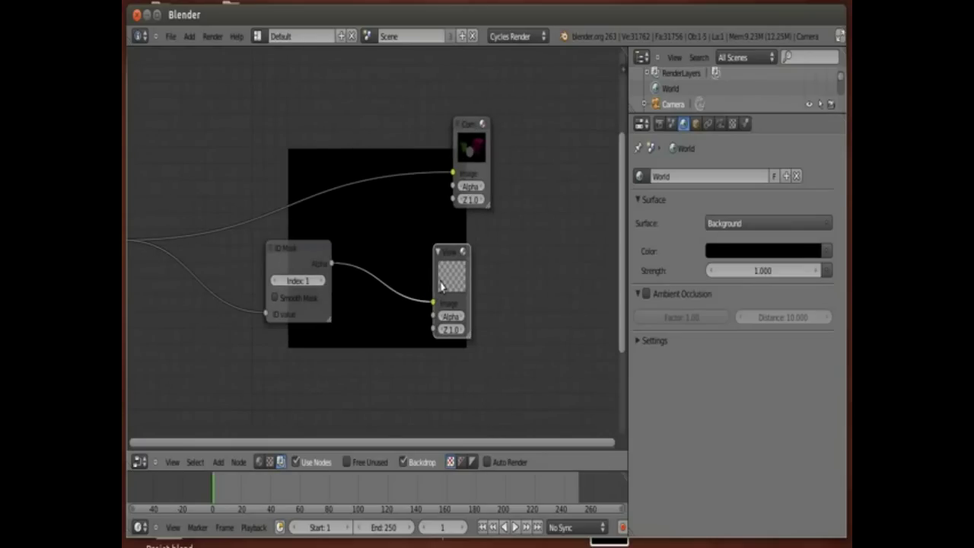
left_click(139, 462)
Enable the RenderLayer's Index Material pass in the Outliner and render the scene with F12.
left_click(171, 446)
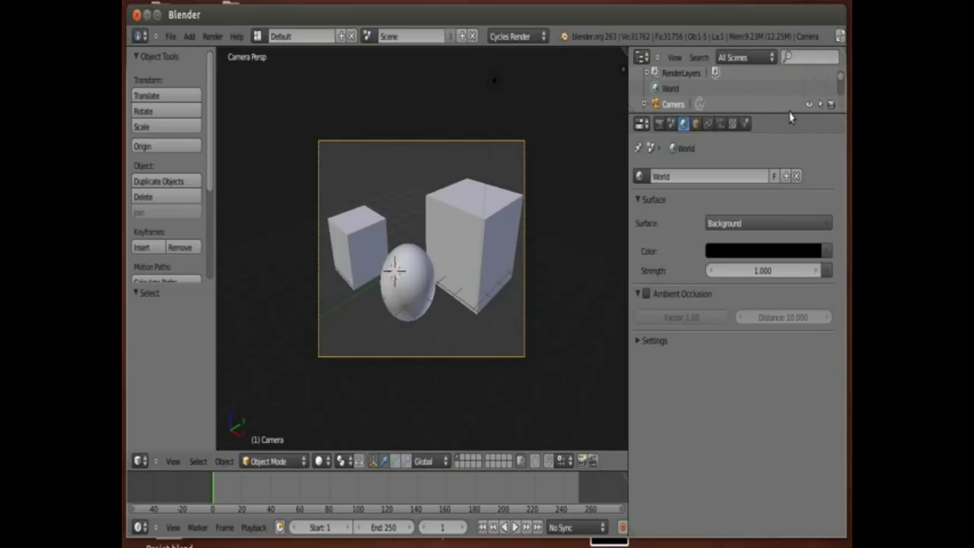
left_click_drag(790, 116, 784, 298)
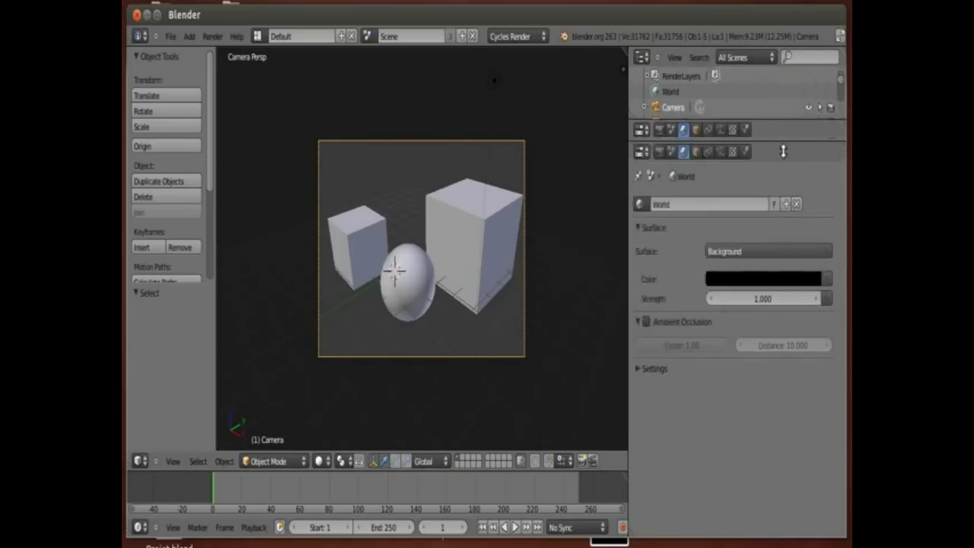
left_click(647, 91)
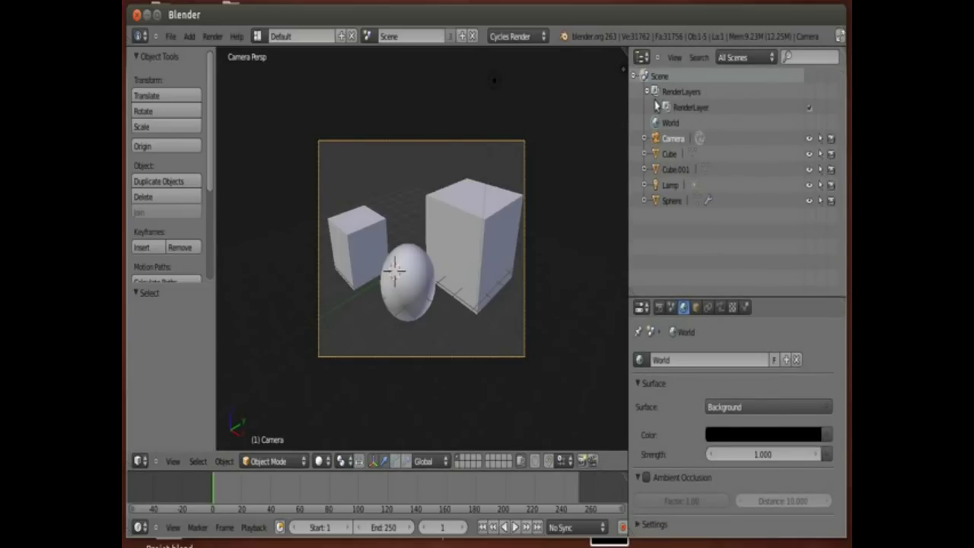
left_click(657, 108)
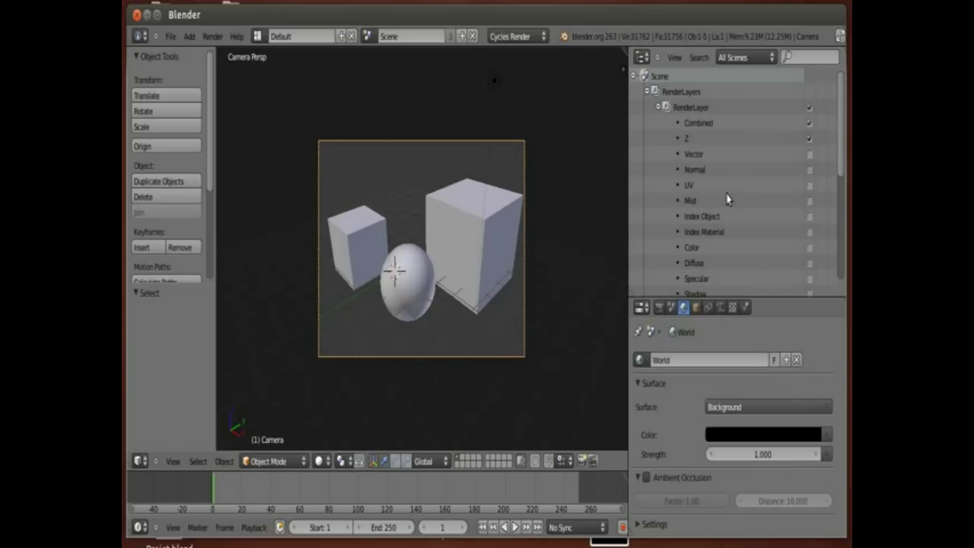
left_click(810, 232)
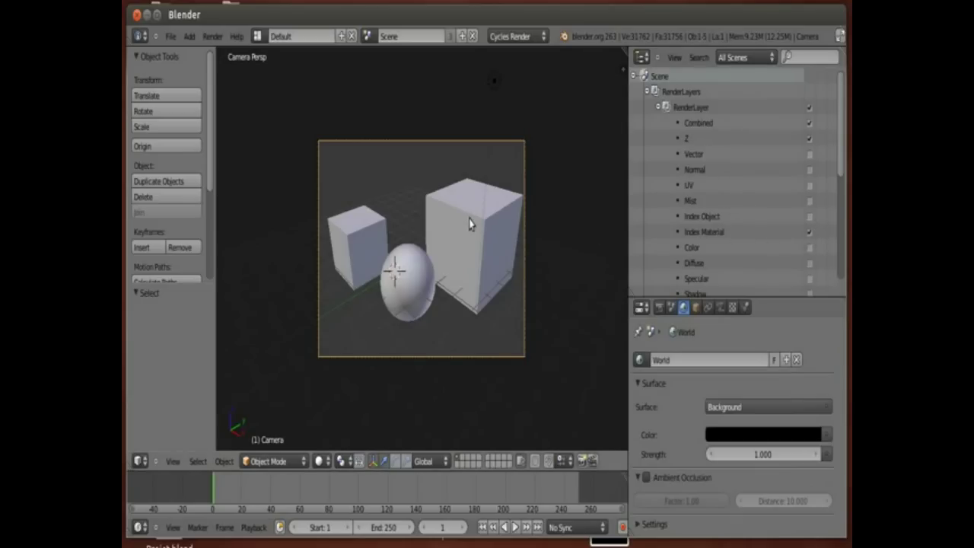
key("F12")
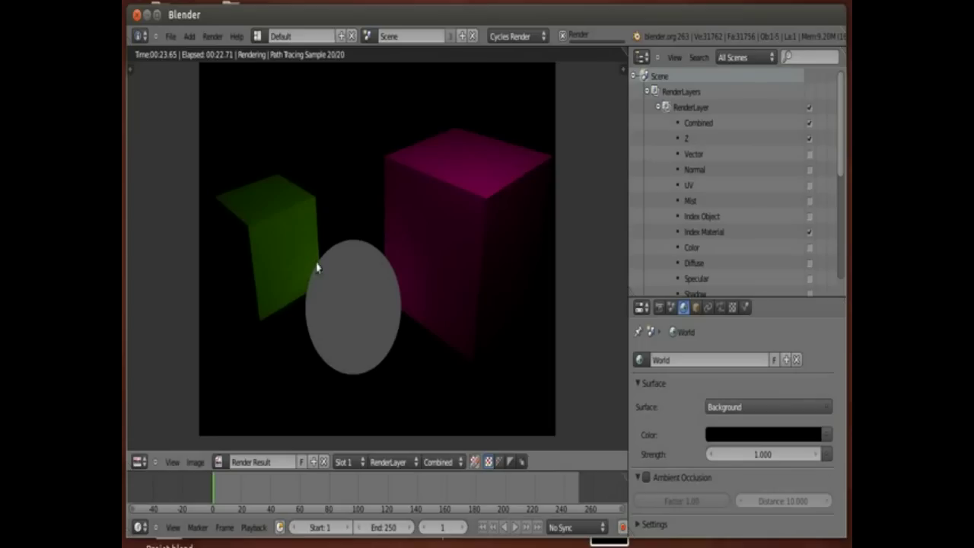
Switch the area back to the compositing Node Editor with the Render Layers node in view.
left_click(139, 461)
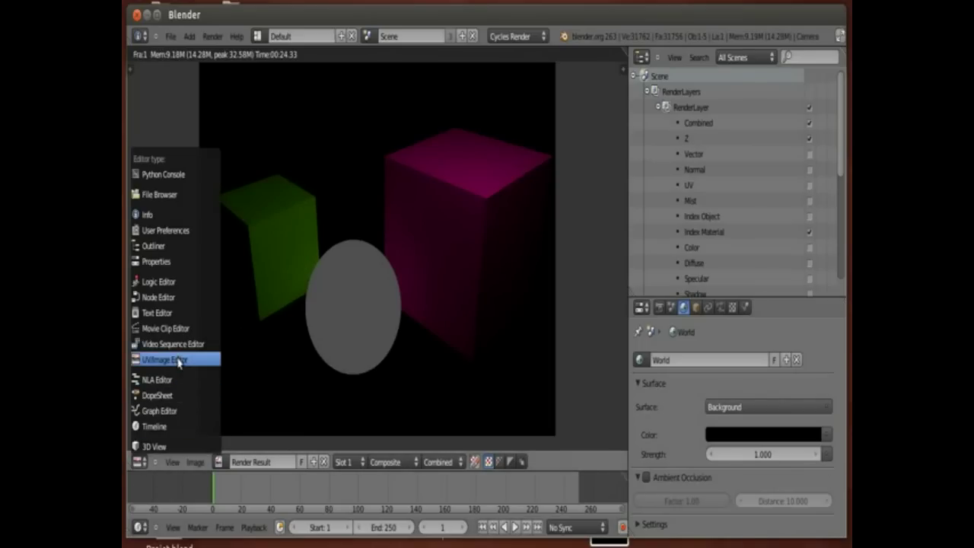
left_click(164, 296)
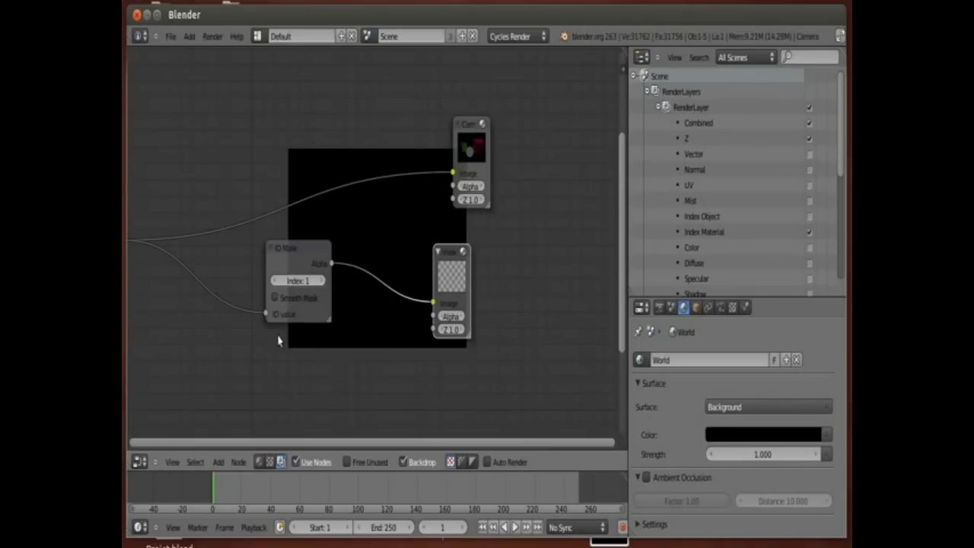
middle_click_drag(278, 340, 379, 322)
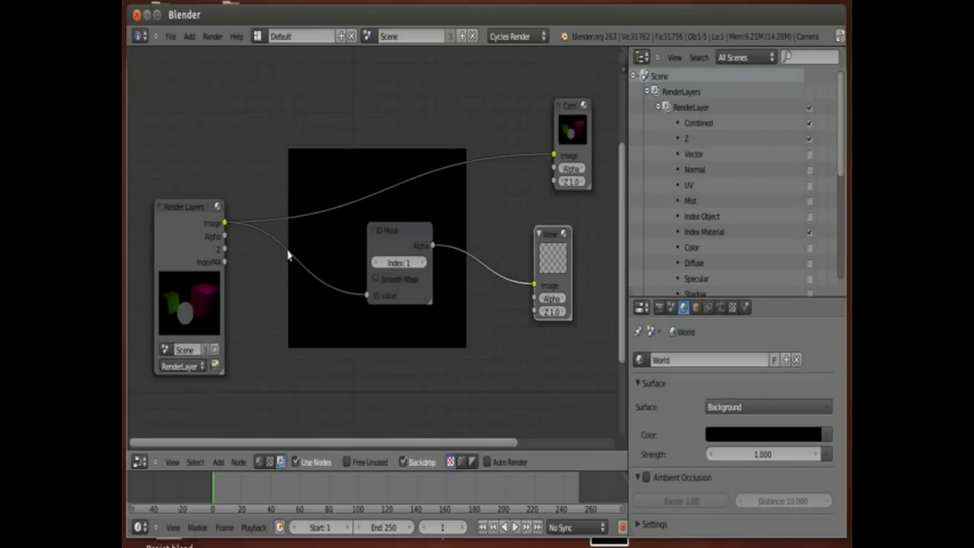
Unlink the image from ID Mask's ID value, try an IndexMA link and a Math node, then undo.
right_click_drag(290, 257, 266, 296, "ctrl")
left_click(226, 262)
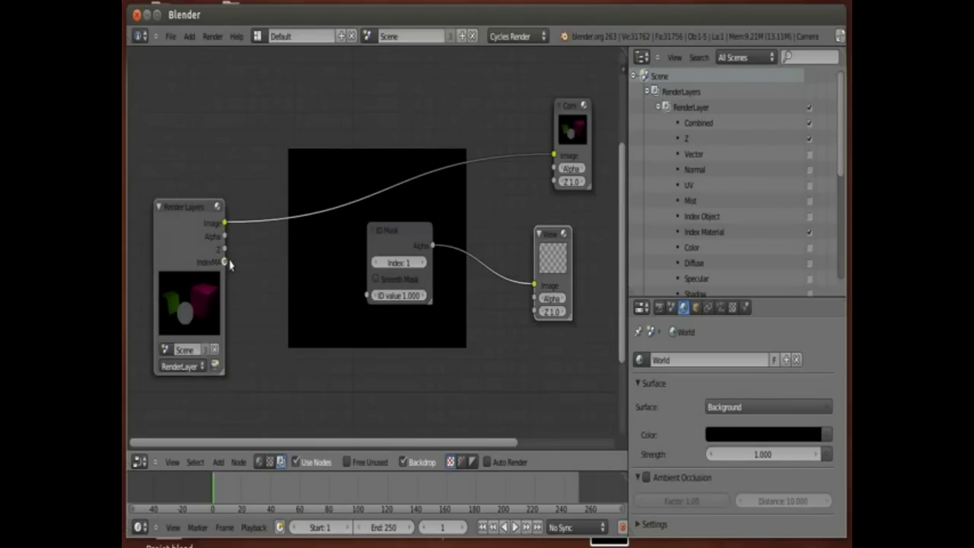
left_click_drag(226, 262, 367, 296)
middle_click_drag(424, 290, 390, 275)
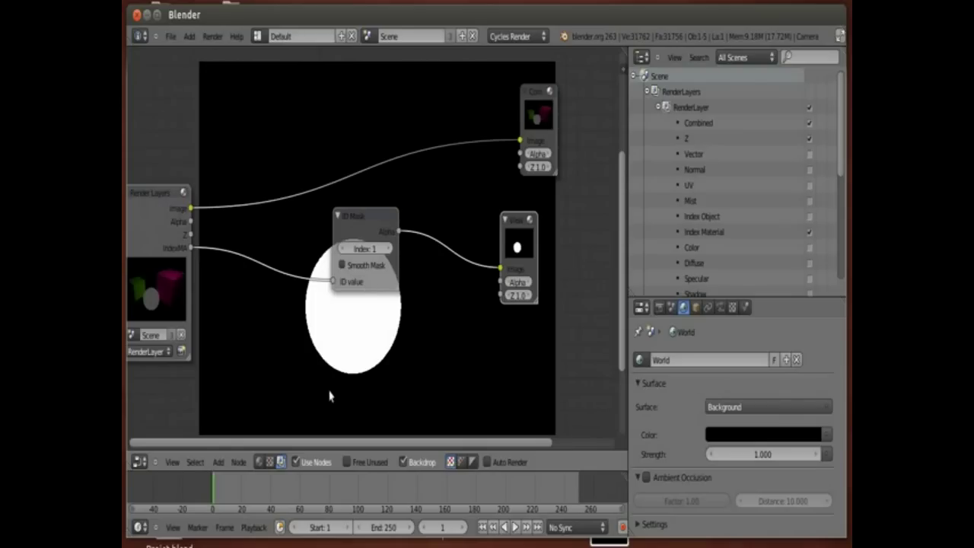
left_click(219, 462)
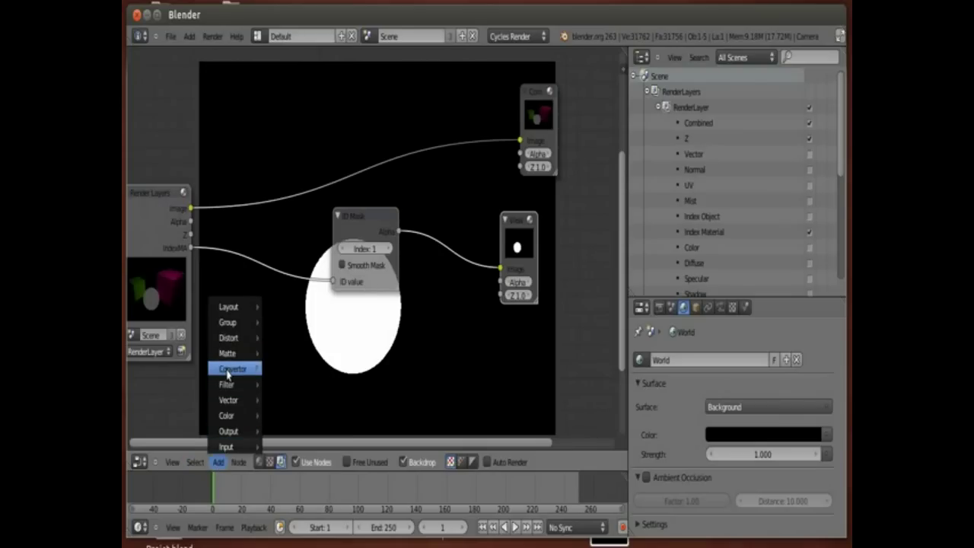
mouse_move(233, 369)
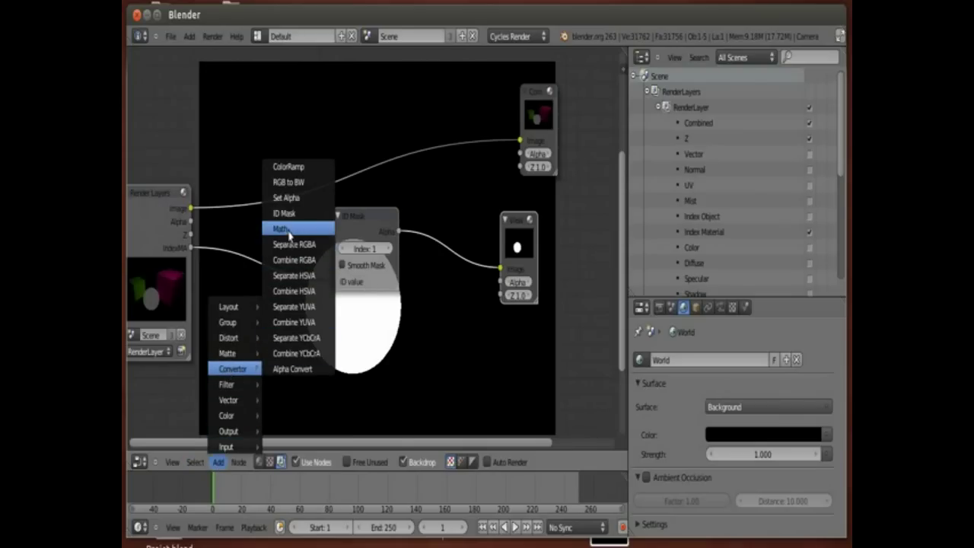
left_click(282, 229)
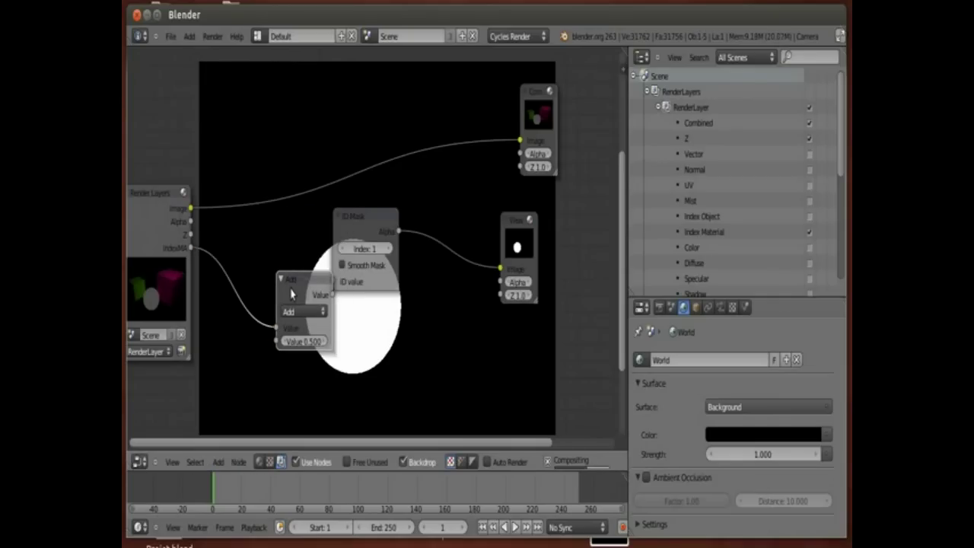
key("ctrl+z")
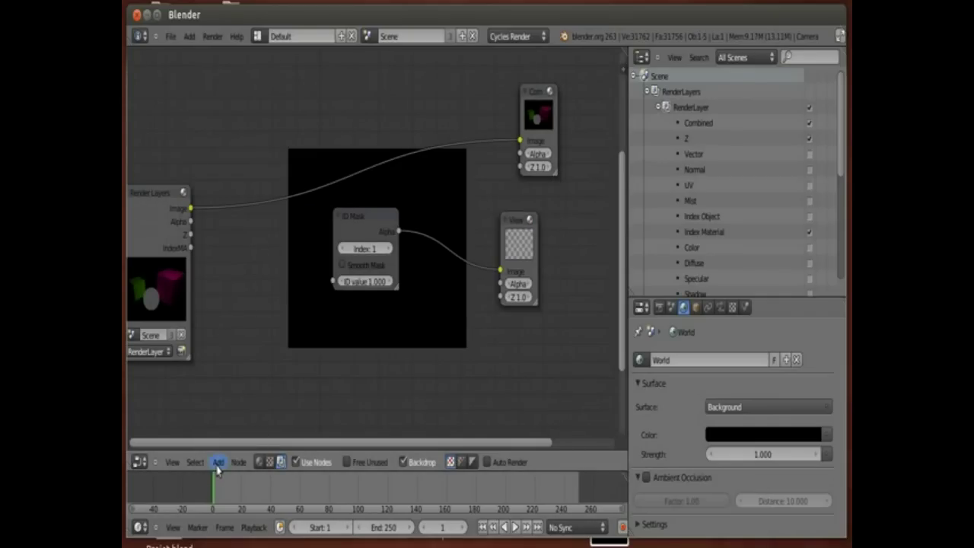
Duplicate the ID Mask node below the original, leaving its ID value input unlinked.
right_click(360, 236)
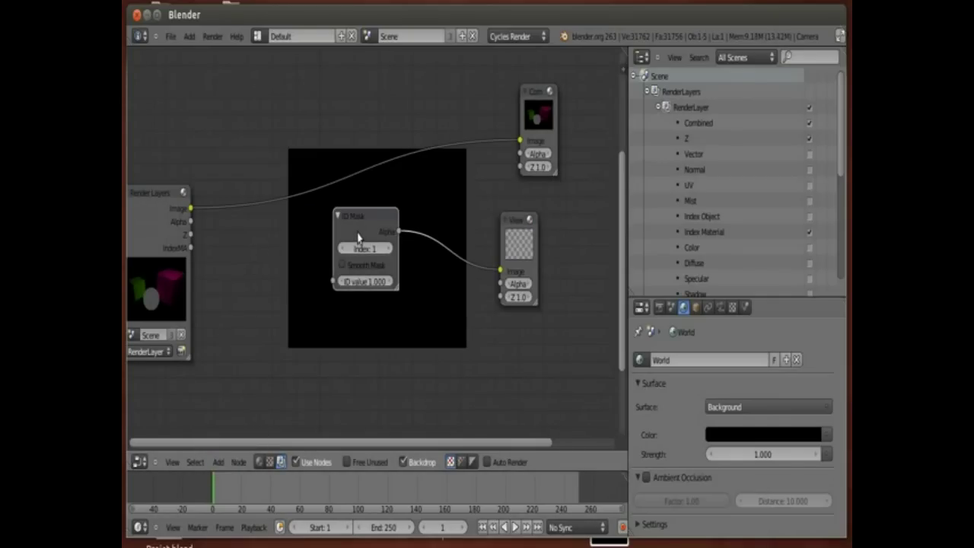
key("shift+d")
left_click(348, 348)
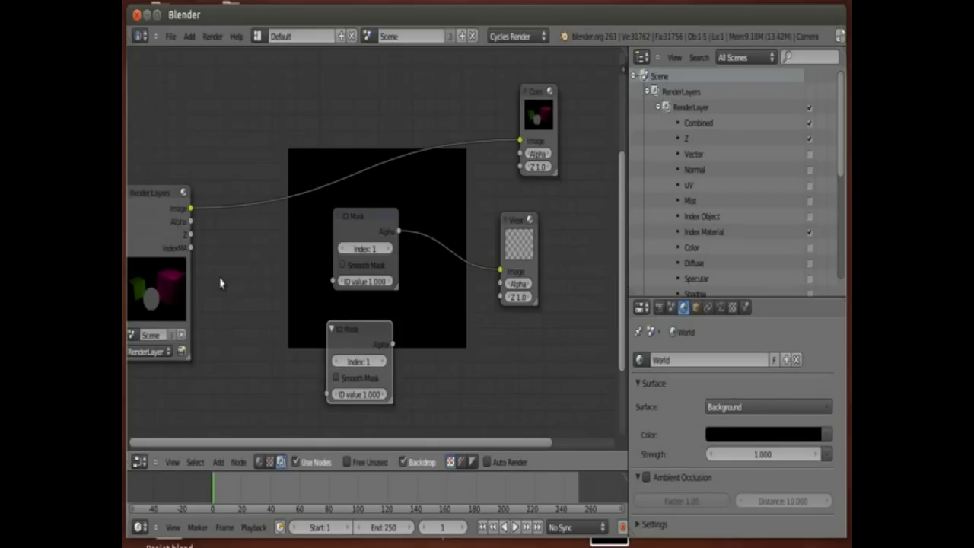
right_click(171, 226, "shift")
key("f")
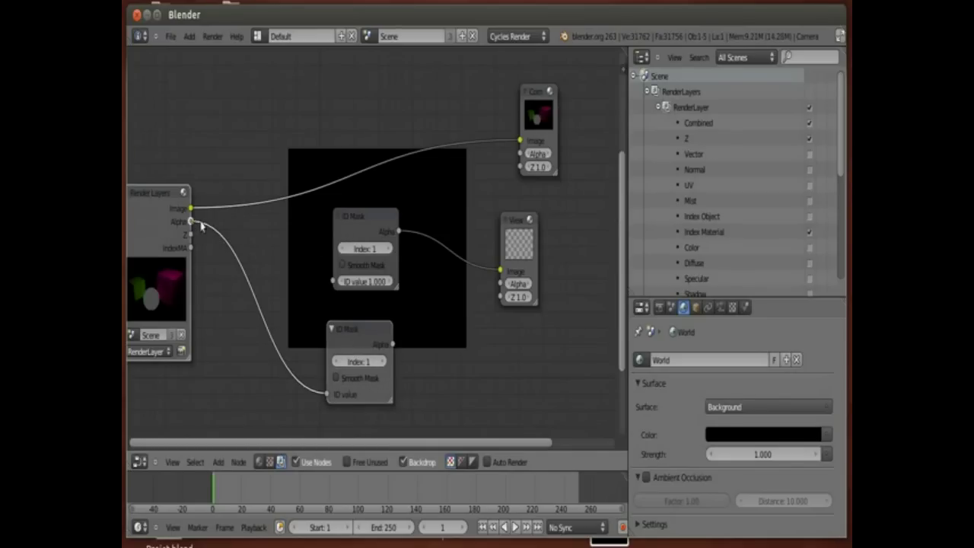
mouse_move(207, 228)
left_mouse_down("ctrl")
mouse_move(204, 251)
mouse_move(288, 360)
mouse_move(329, 395)
left_mouse_up("ctrl")
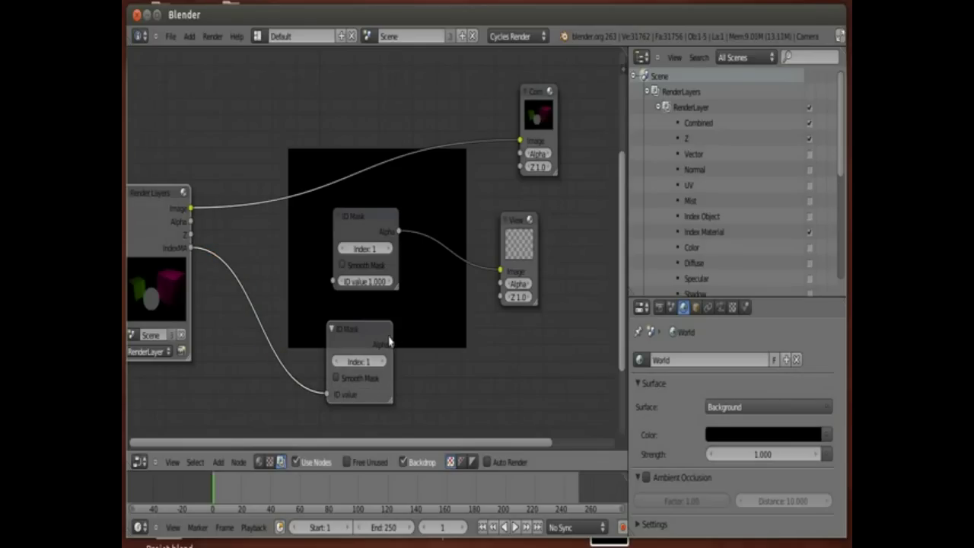
Preview the second ID Mask in the Viewer at index 2 and scale the nodes closer together.
left_click_drag(392, 345, 500, 270)
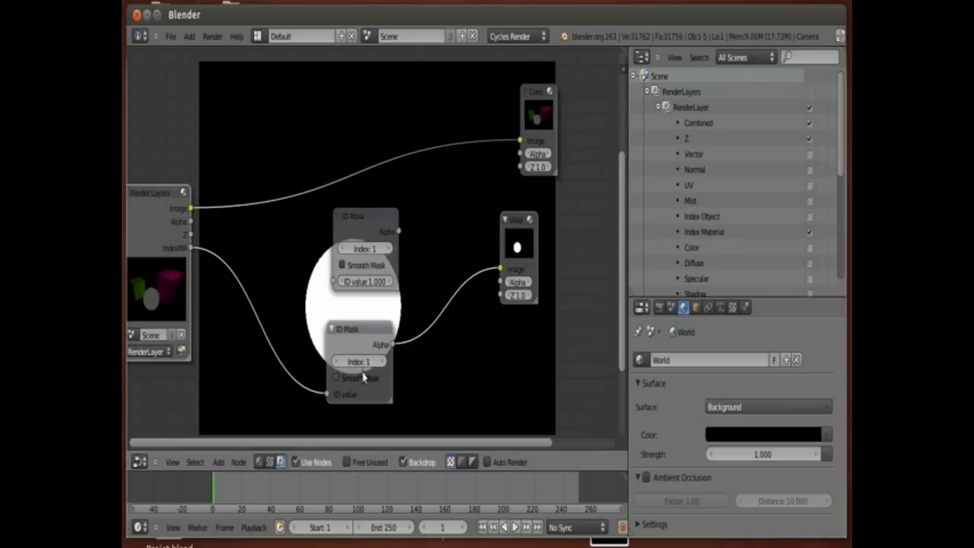
left_click(386, 362)
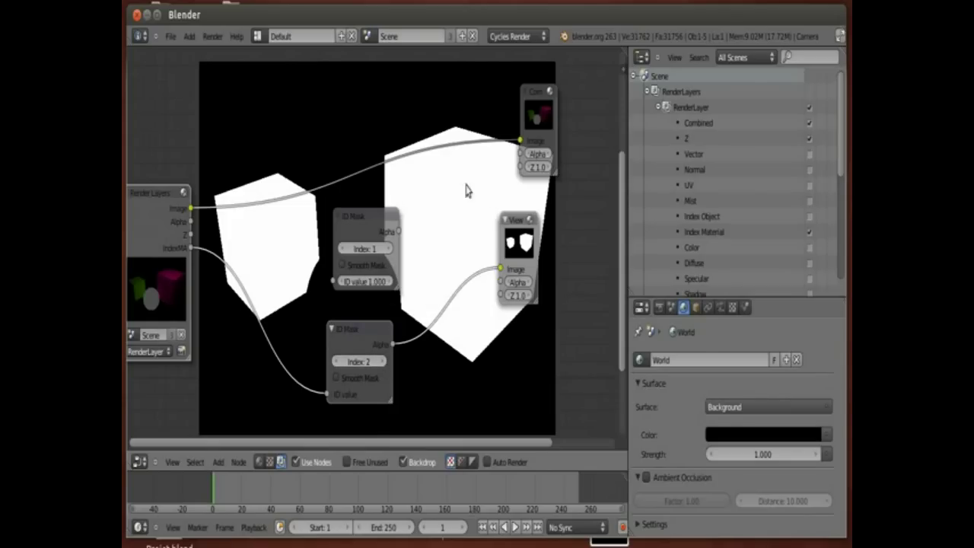
key("s")
left_click(439, 291)
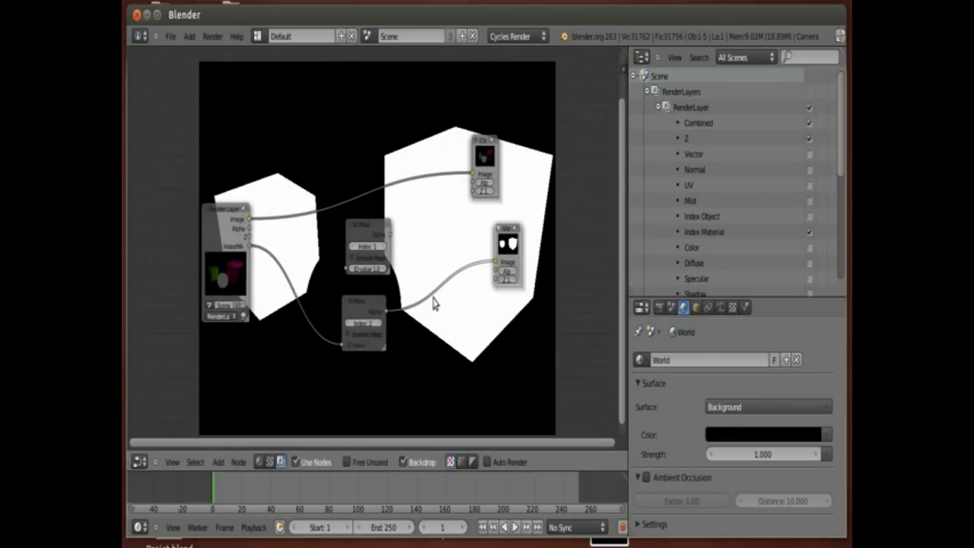
key("s")
left_click(406, 304)
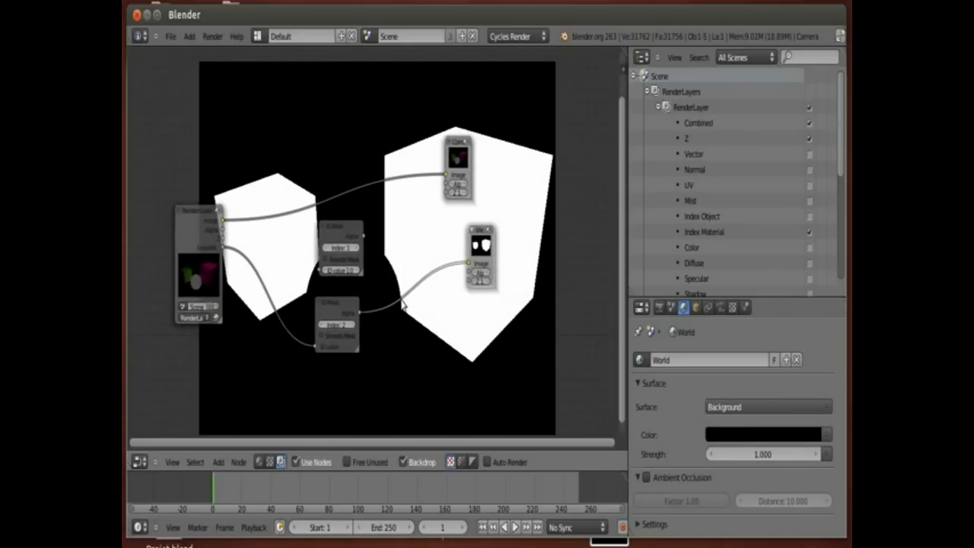
Insert a Blur node between the mask and the Viewer and return the second mask to index 1.
left_click(220, 465)
mouse_move(227, 385)
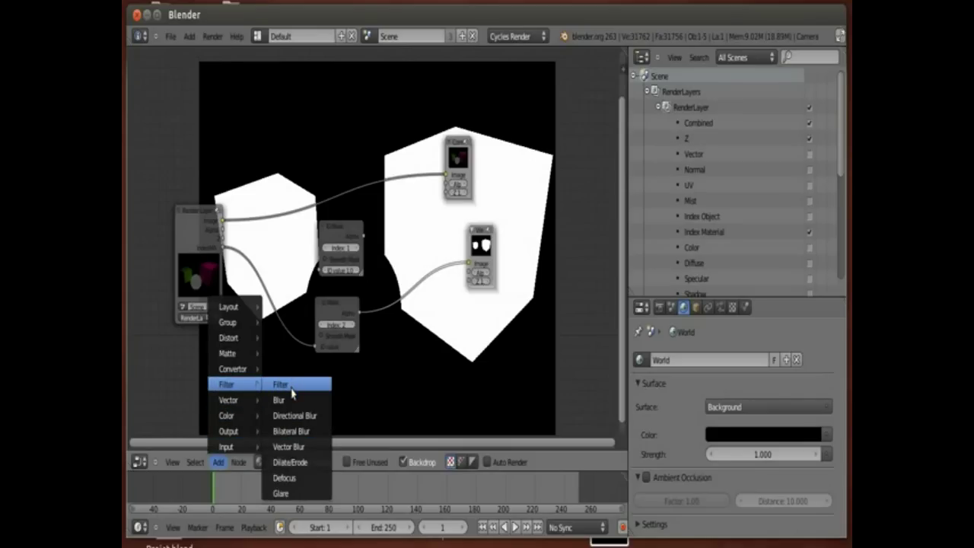
left_click(295, 400)
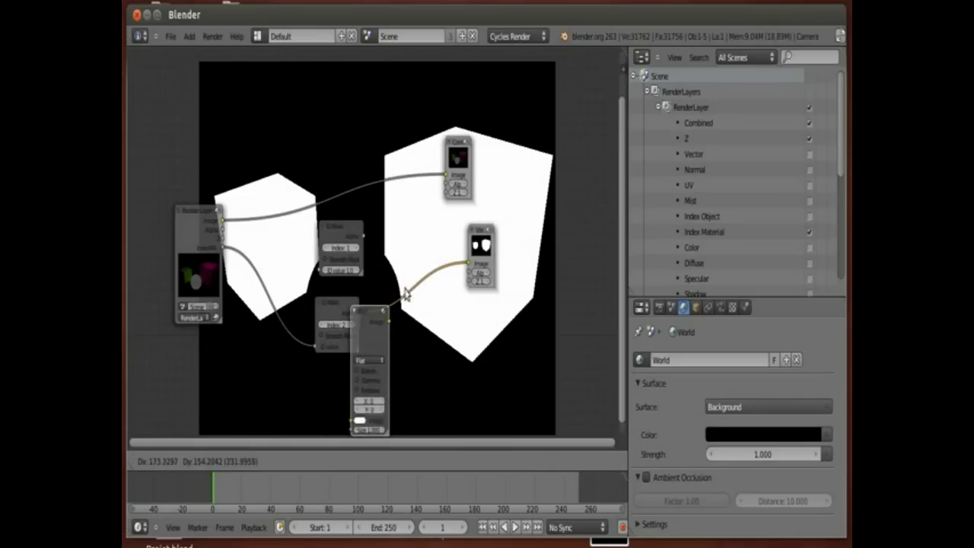
left_click(427, 251)
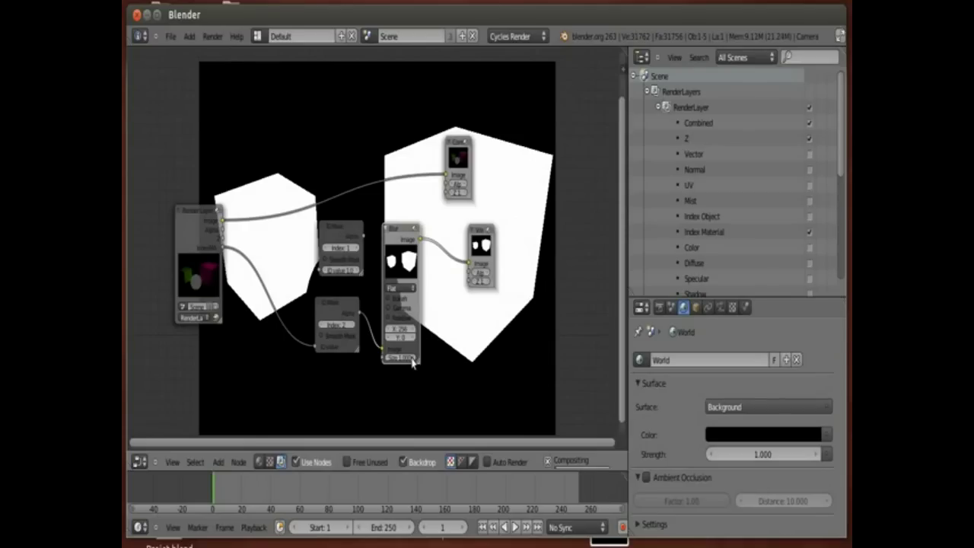
left_click_drag(399, 329, 472, 329)
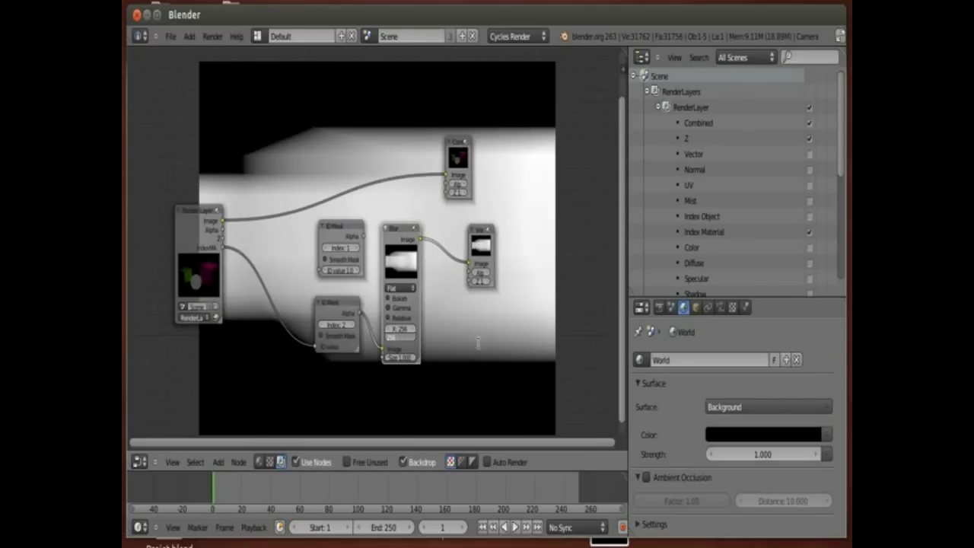
left_click(344, 326)
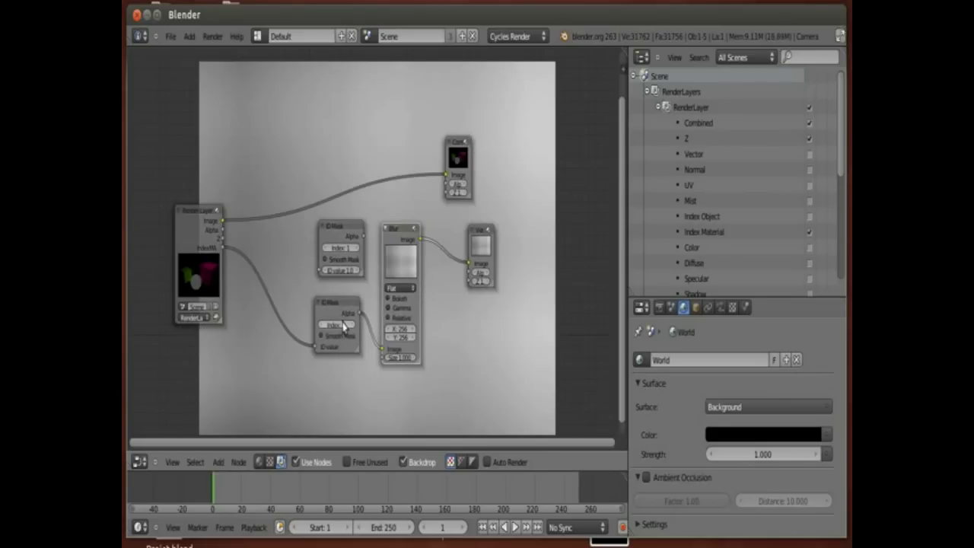
left_click(329, 328)
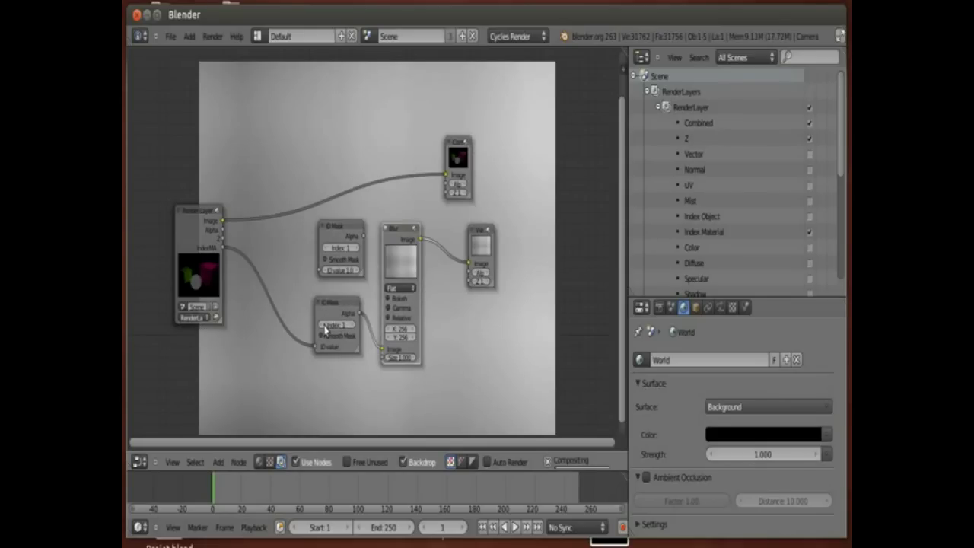
Set the blur to Fast Gaussian with X and Y sizes of 24, and delete the upper ID Mask.
left_click(403, 288)
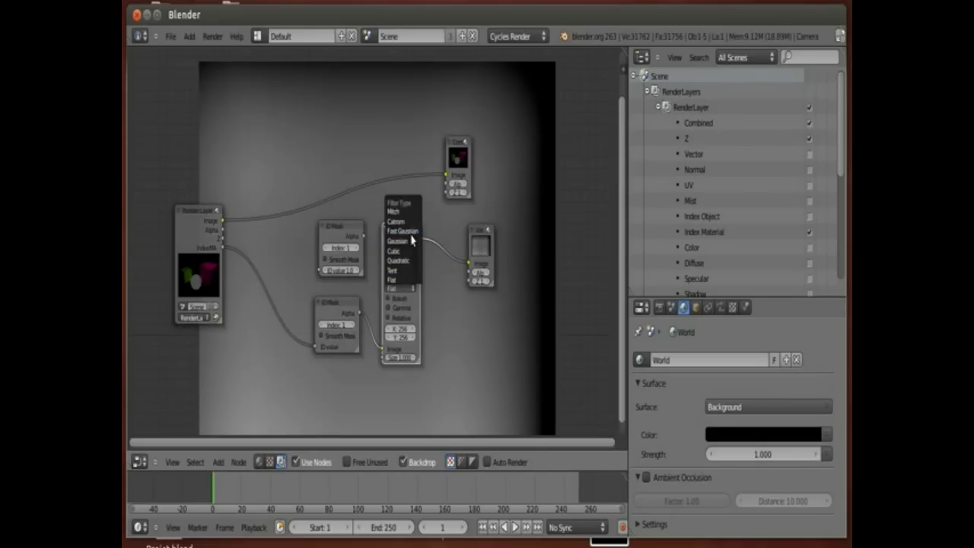
left_click(402, 231)
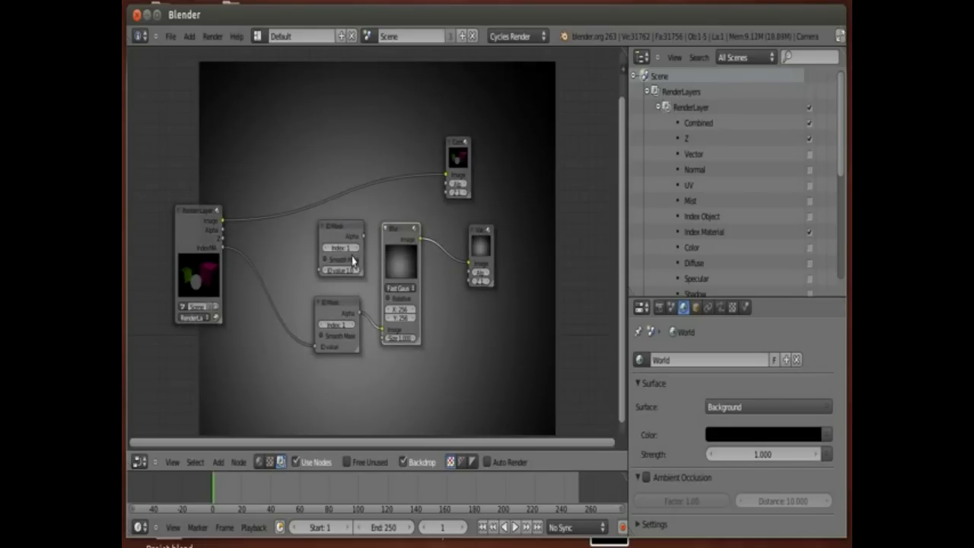
left_click(399, 310)
type("24")
key("Return")
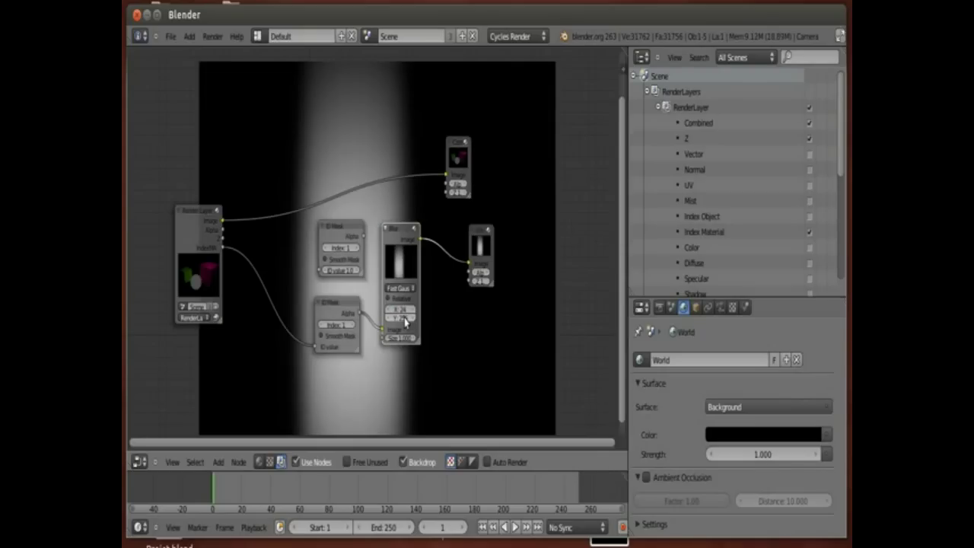
left_click(404, 318)
left_click(393, 318)
type("24")
key("Return")
left_click_drag(347, 229, 350, 238)
key("x")
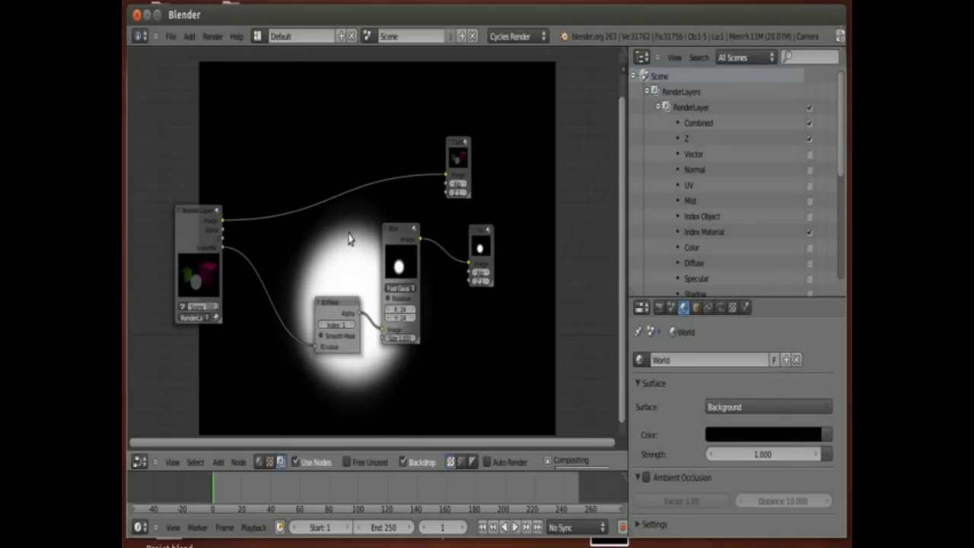
Add a Mix node ahead of the Viewer, moving the Composite and Blur nodes clear of it.
left_click(219, 462)
left_click(299, 284)
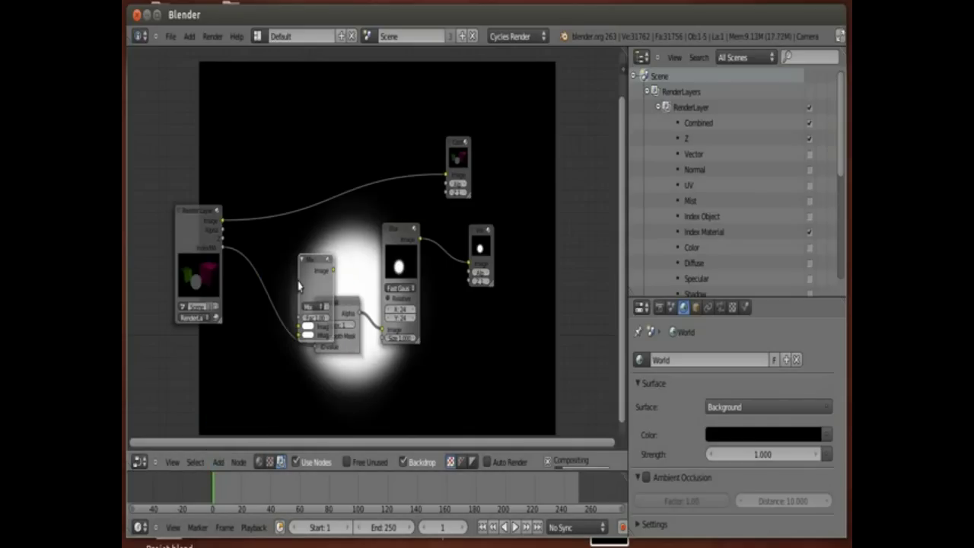
left_click(470, 199)
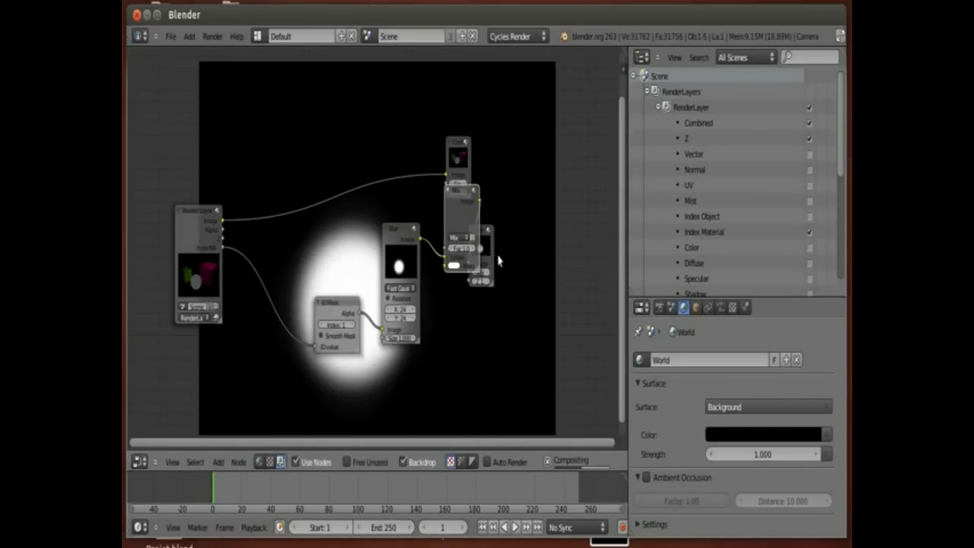
left_click(462, 221, "ctrl+shift")
left_click_drag(453, 156, 480, 119)
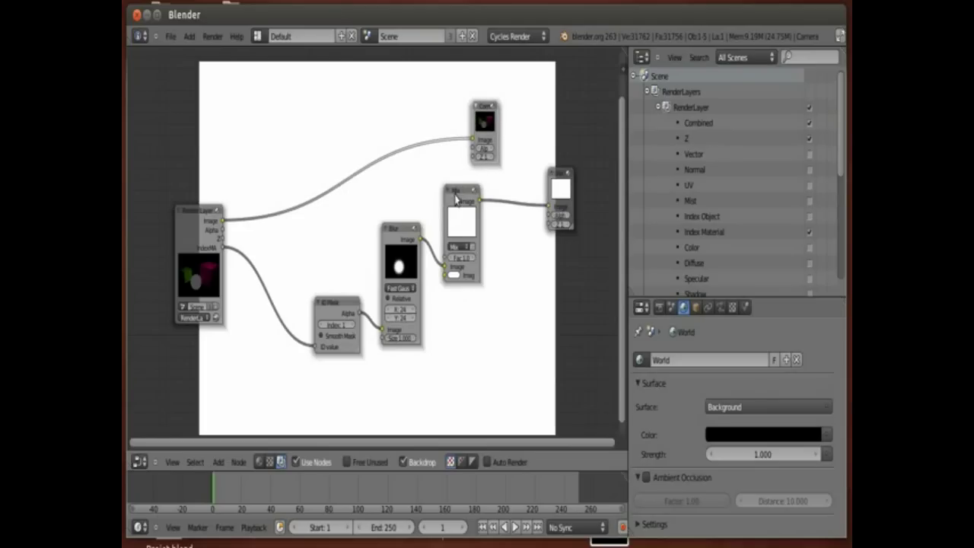
mouse_move(416, 238)
left_mouse_down()
mouse_move(415, 271)
mouse_move(222, 221)
left_mouse_up()
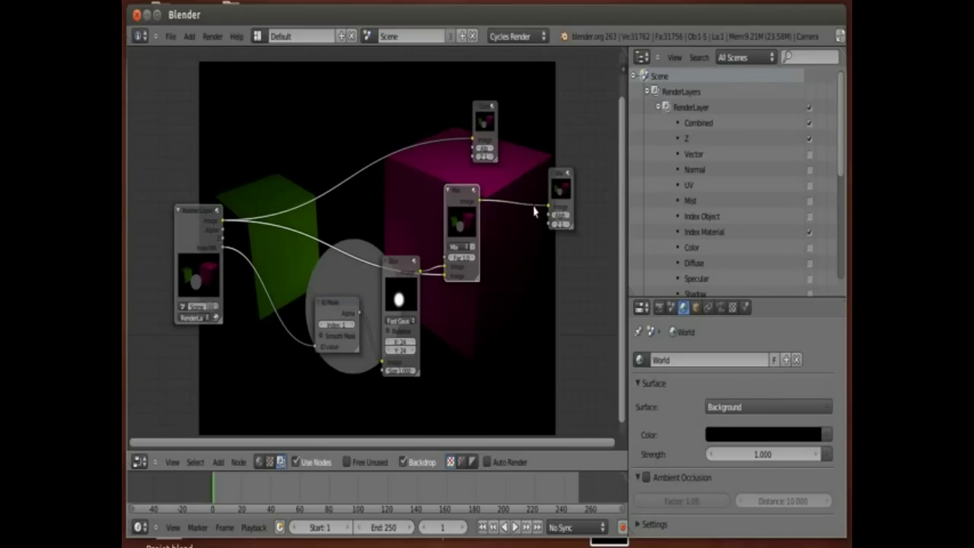
Feed the render image into the Mix, set its blend mode to Add, and route it to Composite.
middle_click_drag(465, 254, 437, 251)
left_click(439, 249)
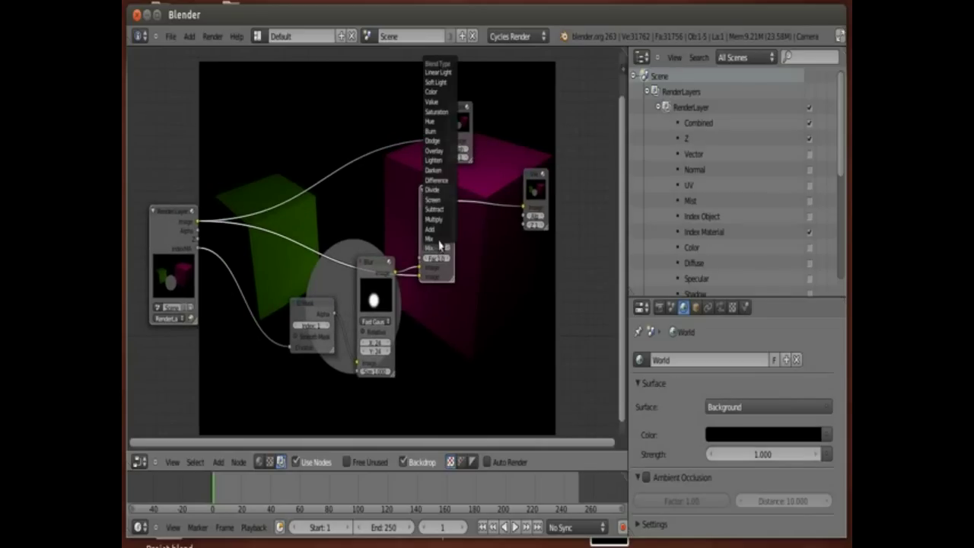
left_click(443, 228)
middle_click_drag(455, 296, 424, 285)
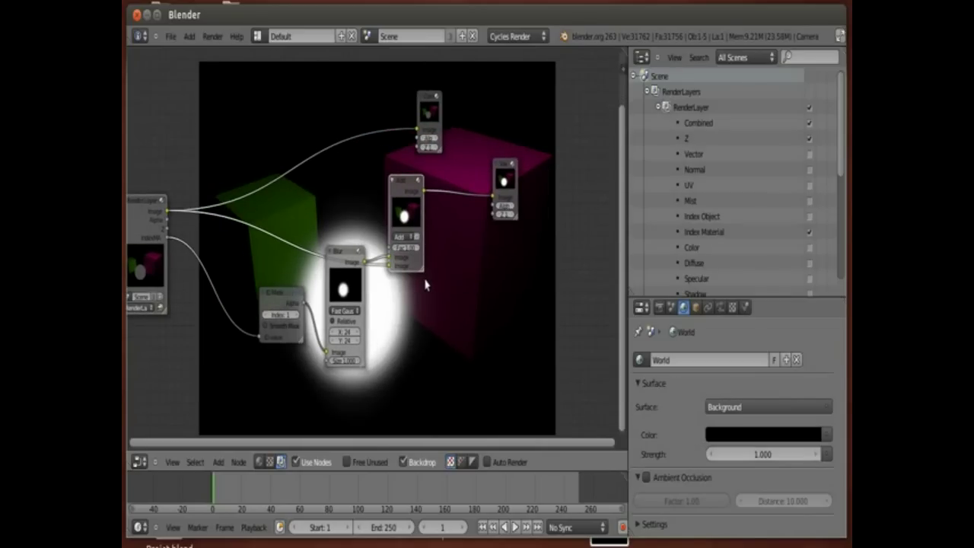
left_click_drag(283, 309, 242, 330)
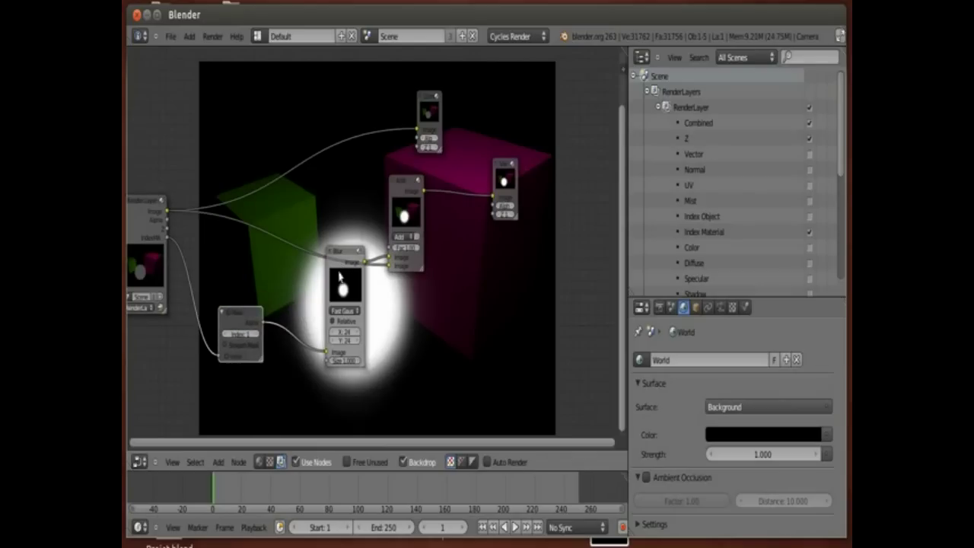
left_click_drag(341, 278, 313, 335)
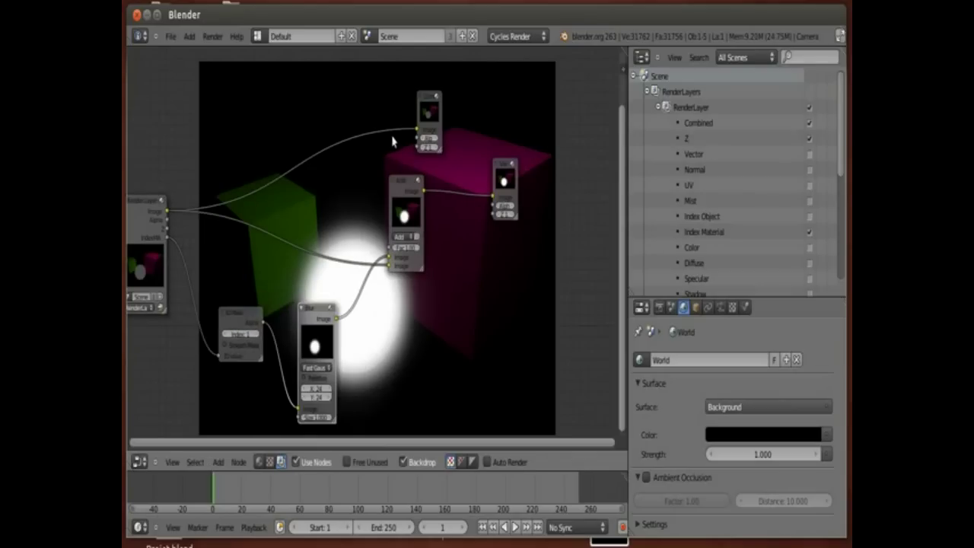
left_click_drag(417, 130, 423, 191)
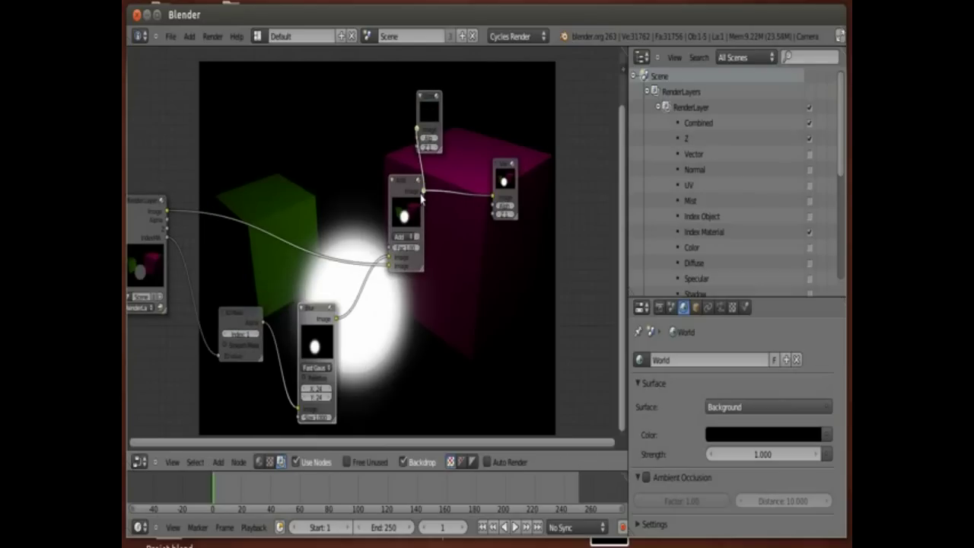
Duplicate the Viewer node below the first one and move the Render Layers node lower.
key("shift+d")
left_click(456, 255)
mouse_move(415, 273)
middle_mouse_down()
mouse_move(520, 173)
mouse_move(487, 217)
middle_mouse_up()
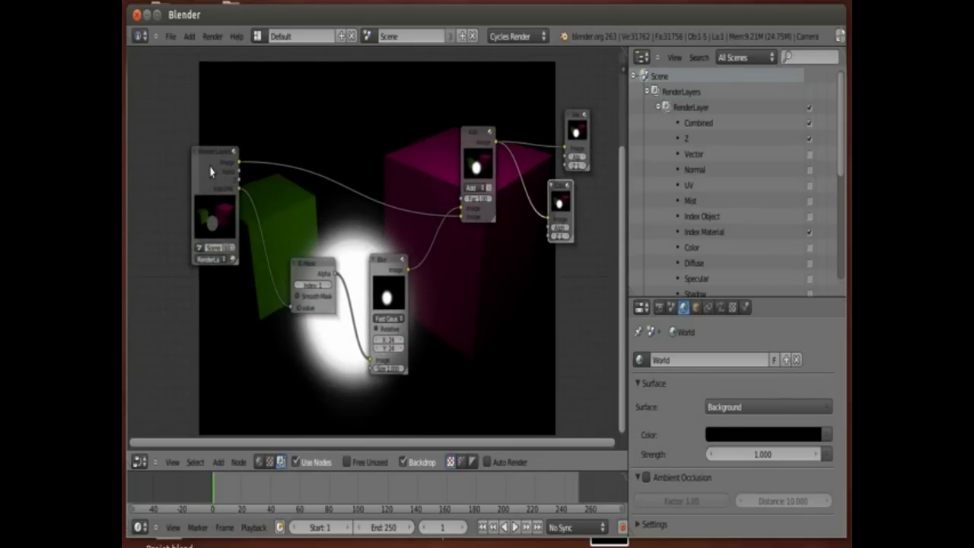
left_click_drag(212, 172, 212, 211)
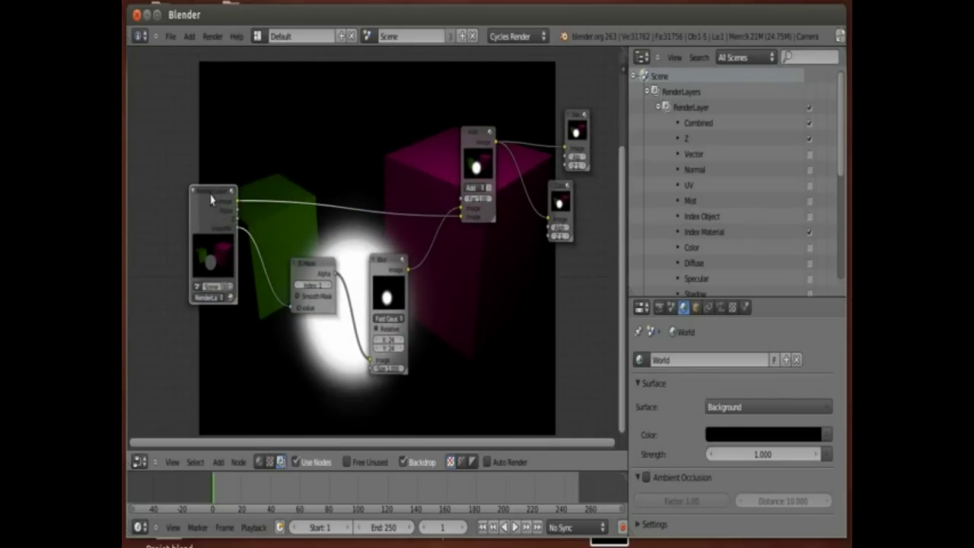